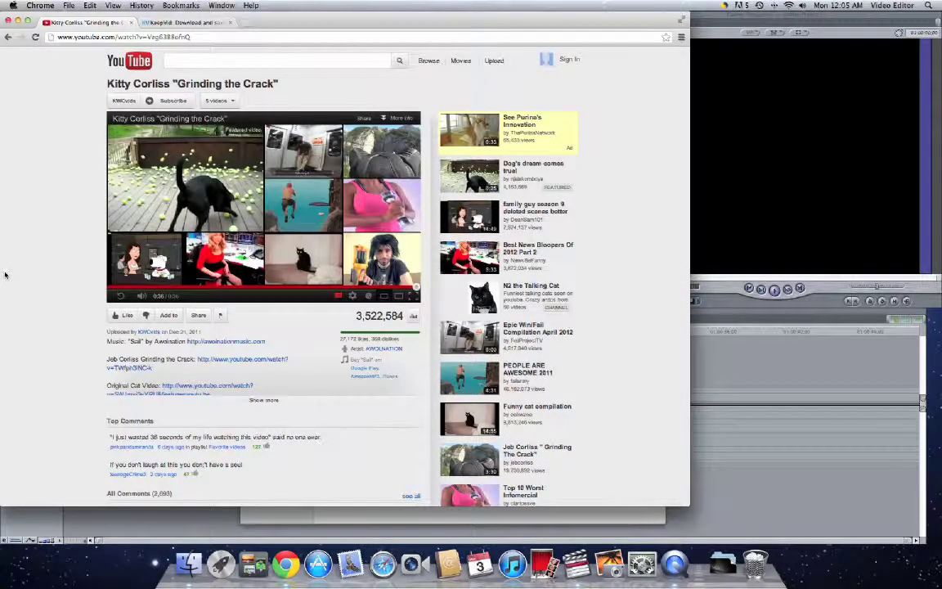
# Step: Cue the cat video to 0:03 and copy its share link
pyautogui.click(136, 289)
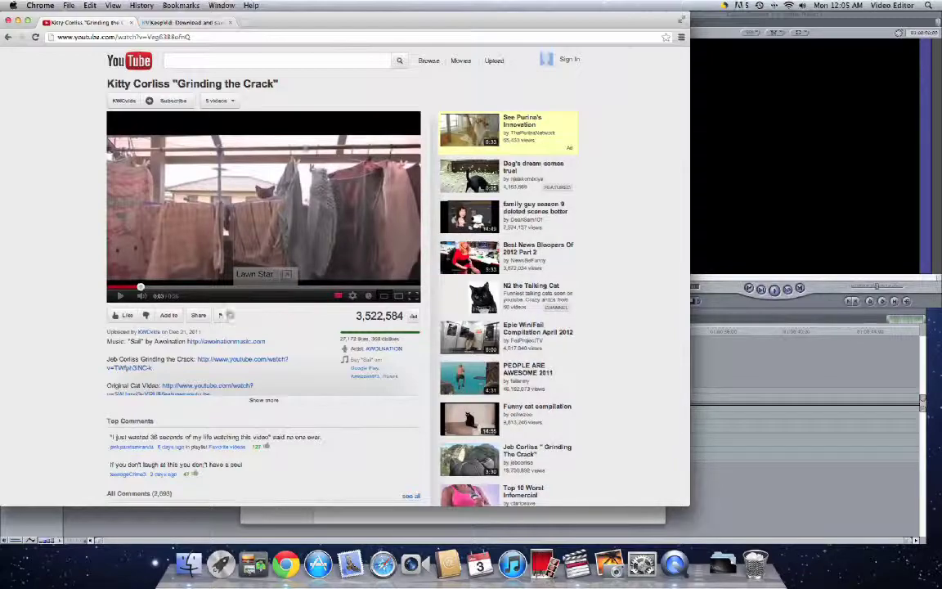
pyautogui.click(198, 315)
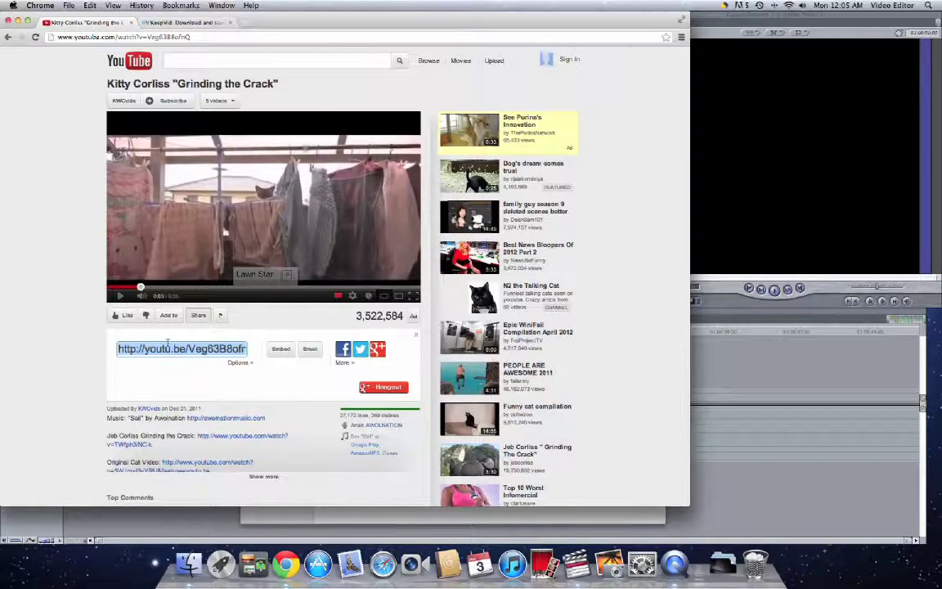
pyautogui.rightClick(169, 341)
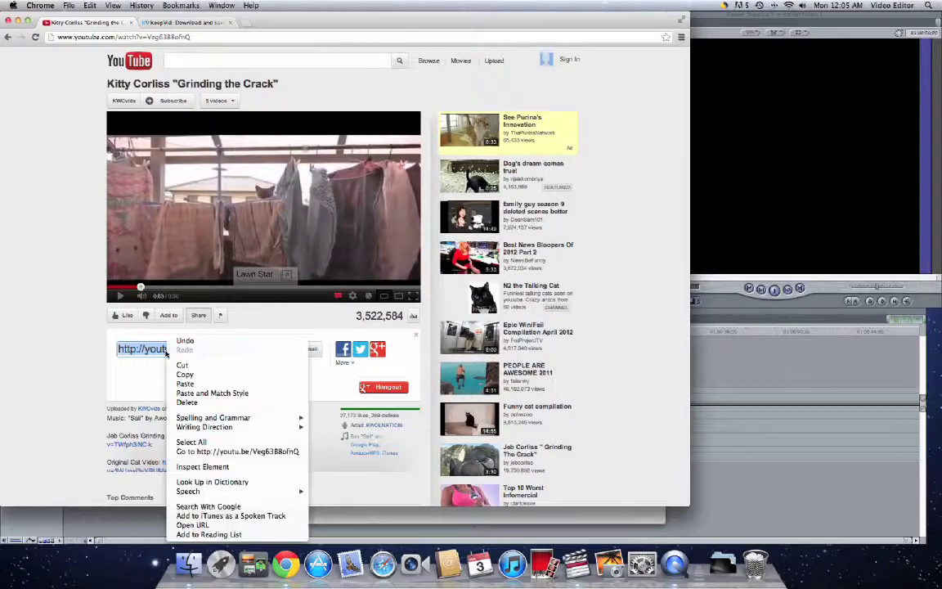
pyautogui.click(200, 374)
# Step: Submit the copied video link to KeepVid for download and enable the Java SE 6 plug-in it requires
pyautogui.click(181, 22)
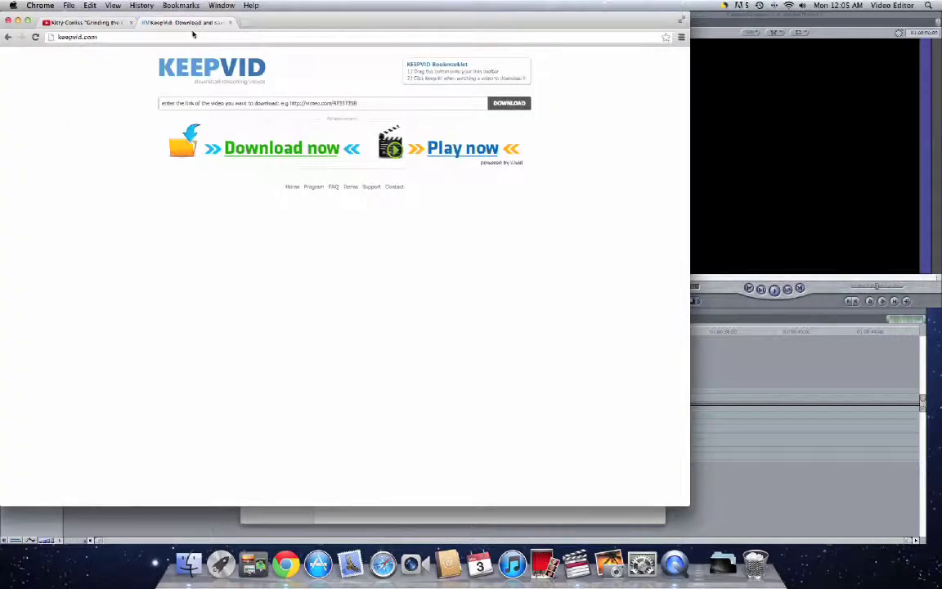
pyautogui.click(202, 101)
pyautogui.rightClick(202, 102)
pyautogui.click(244, 154)
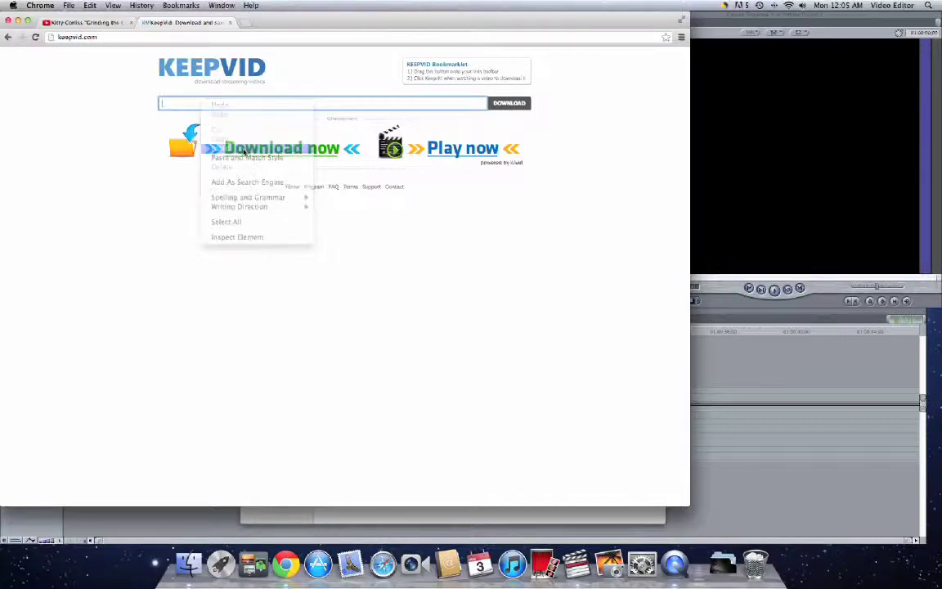
pyautogui.click(498, 103)
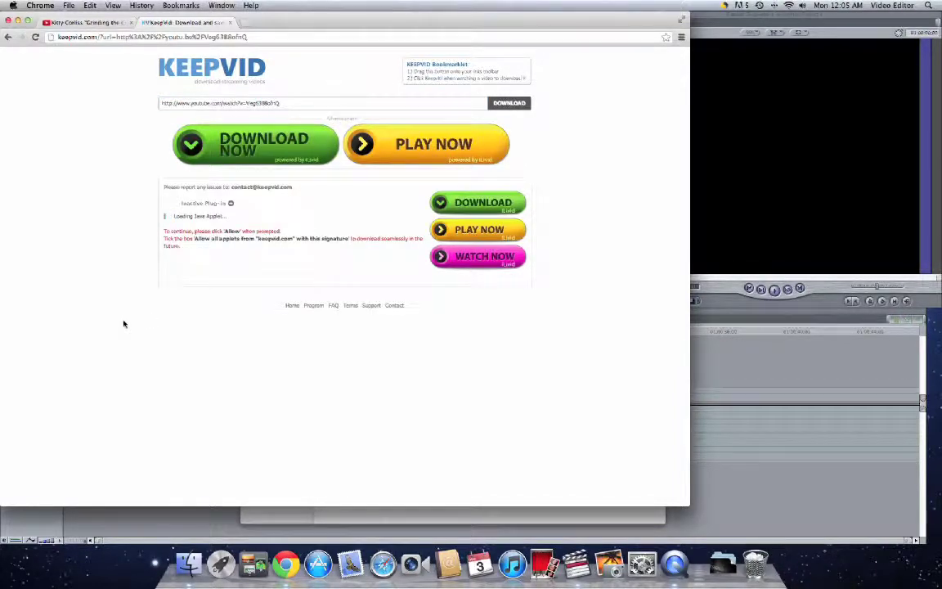
pyautogui.click(229, 204)
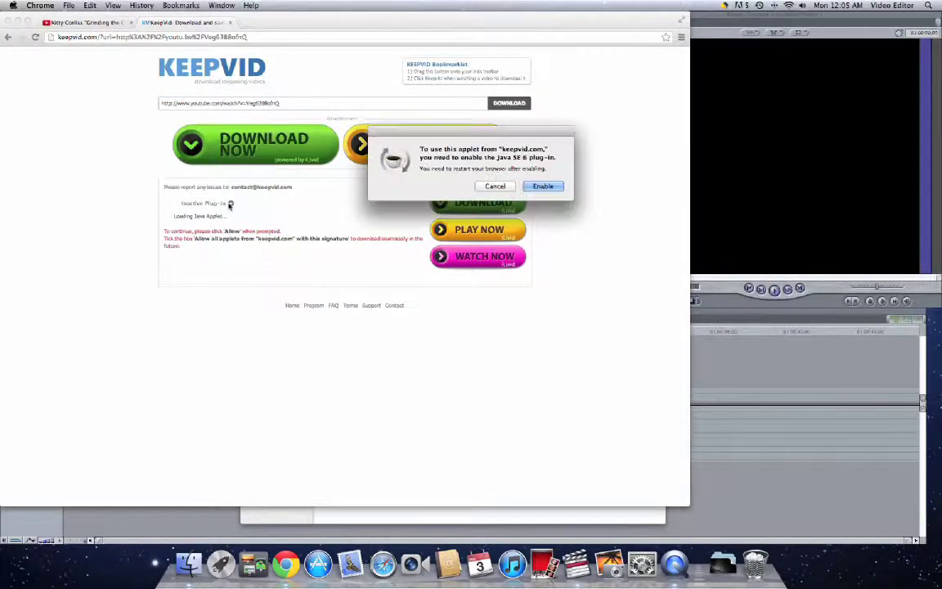
pyautogui.click(556, 186)
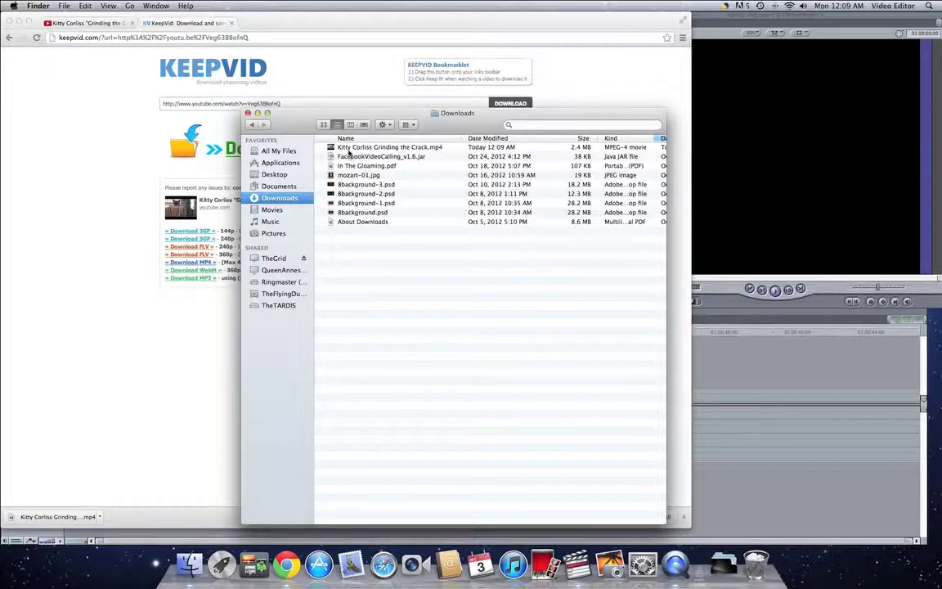
# Step: Add Kitty Corliss Grinding the Crack.mp4 to the start of Final Cut Pro's V1 track with matching sequence settings and render the sequence
pyautogui.moveTo(349, 148); pyautogui.dragTo(75, 397)
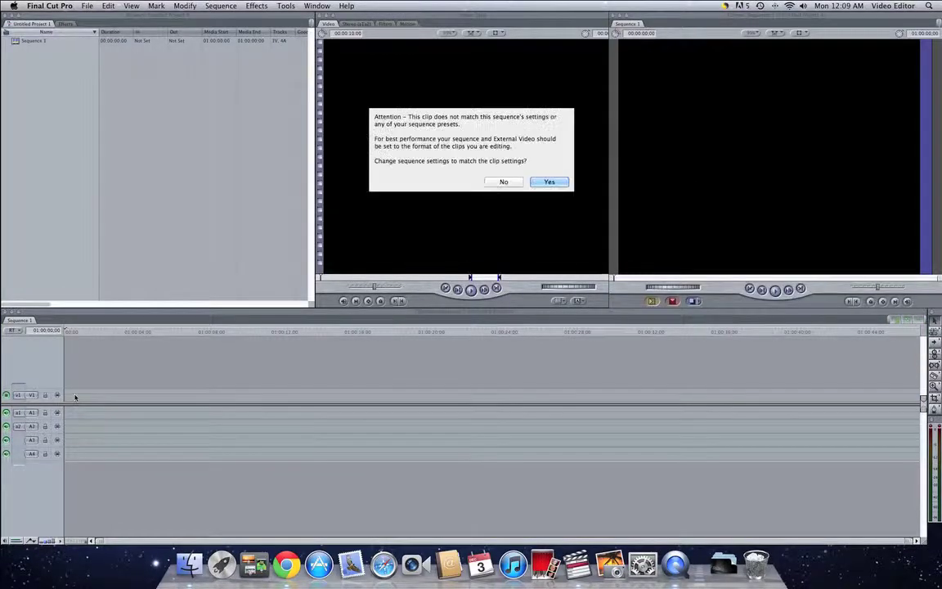
pyautogui.click(548, 182)
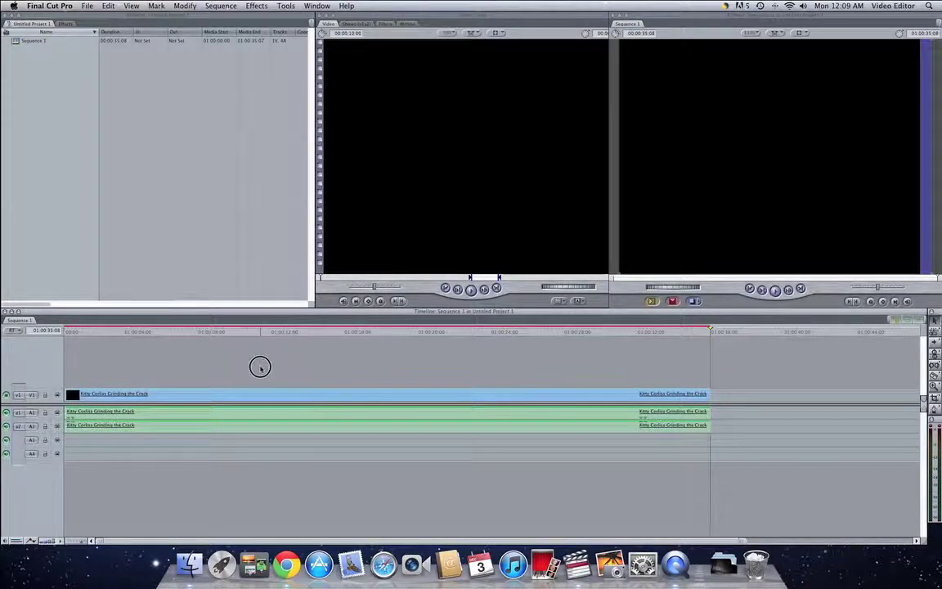
pyautogui.press('super+alt+r')
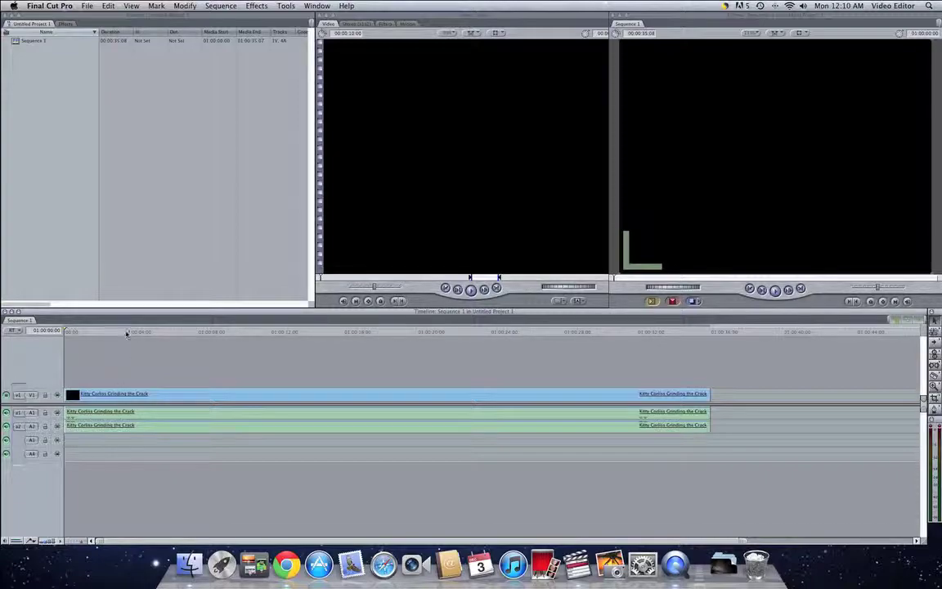
# Step: Apply the Stylize video filter Vignette to the clip at 01:00:03:11 and render it
pyautogui.click(127, 333)
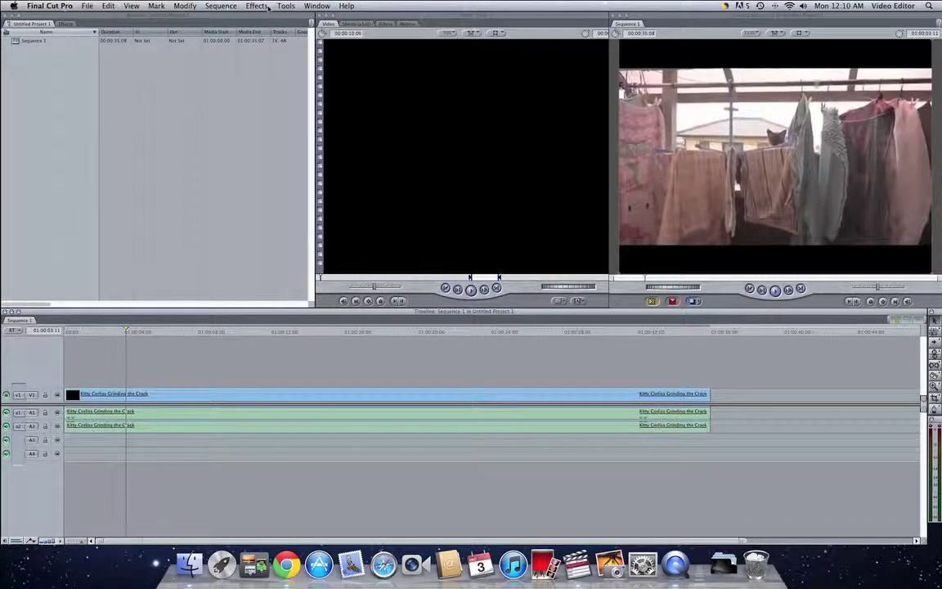
pyautogui.click(268, 6)
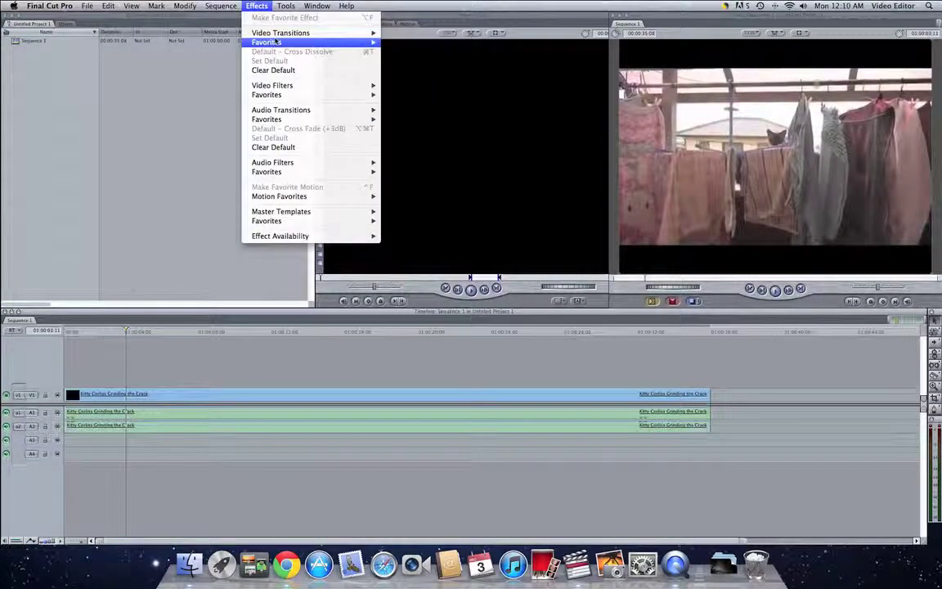
pyautogui.moveTo(433, 198)
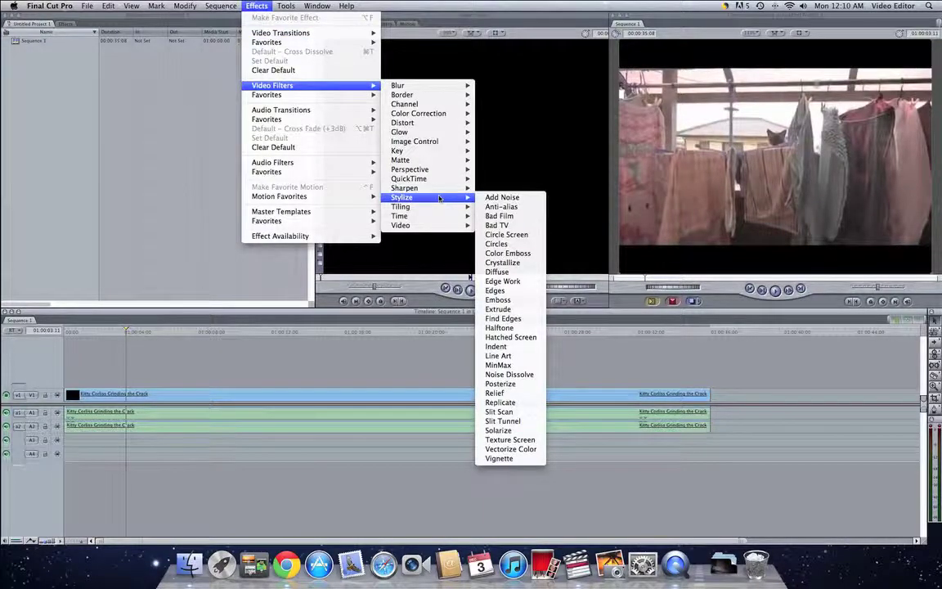
pyautogui.click(530, 459)
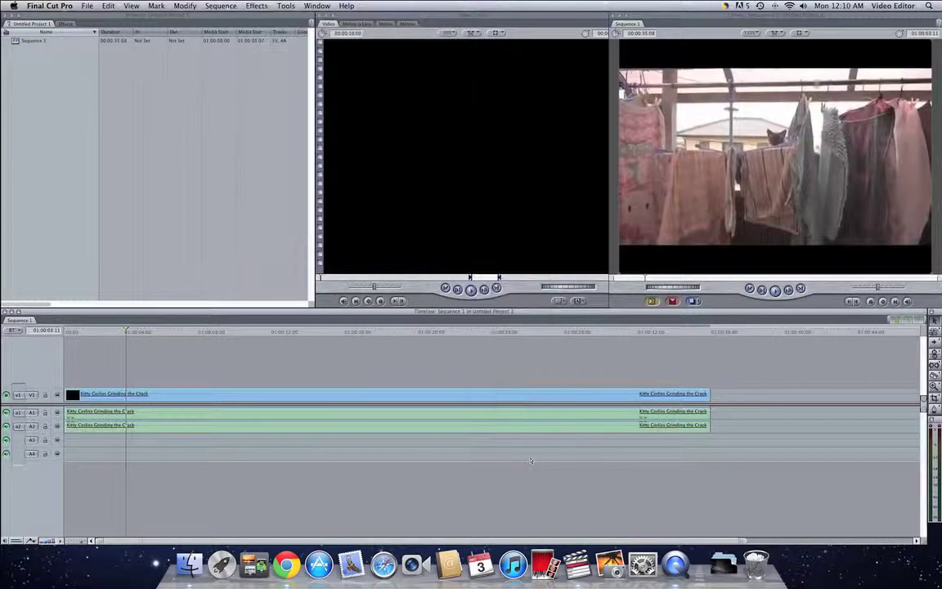
pyautogui.press('super+r')
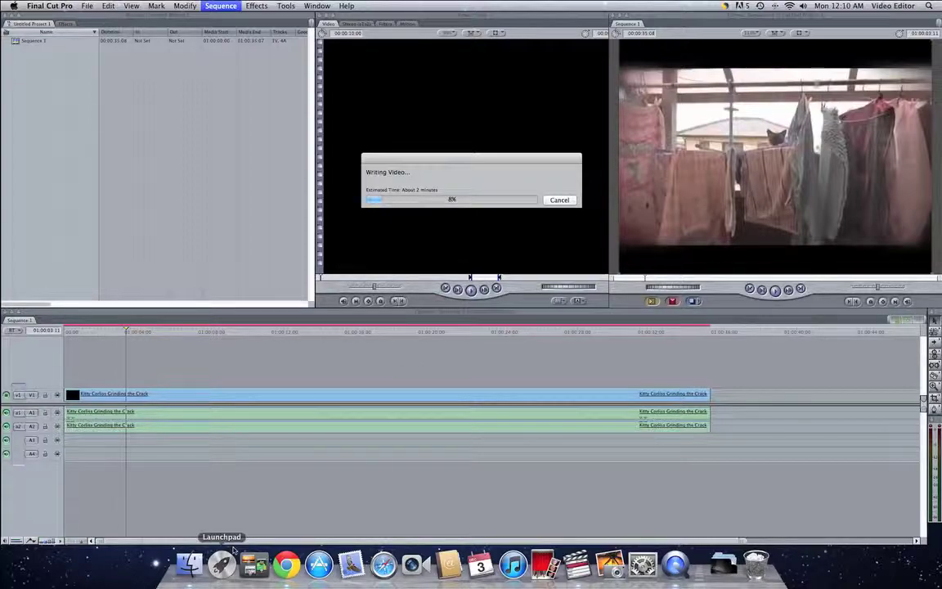
# Step: Launch DVD Studio Pro from the Applications folder and switch its window layout to the Advanced configuration
pyautogui.click(189, 565)
pyautogui.click(281, 162)
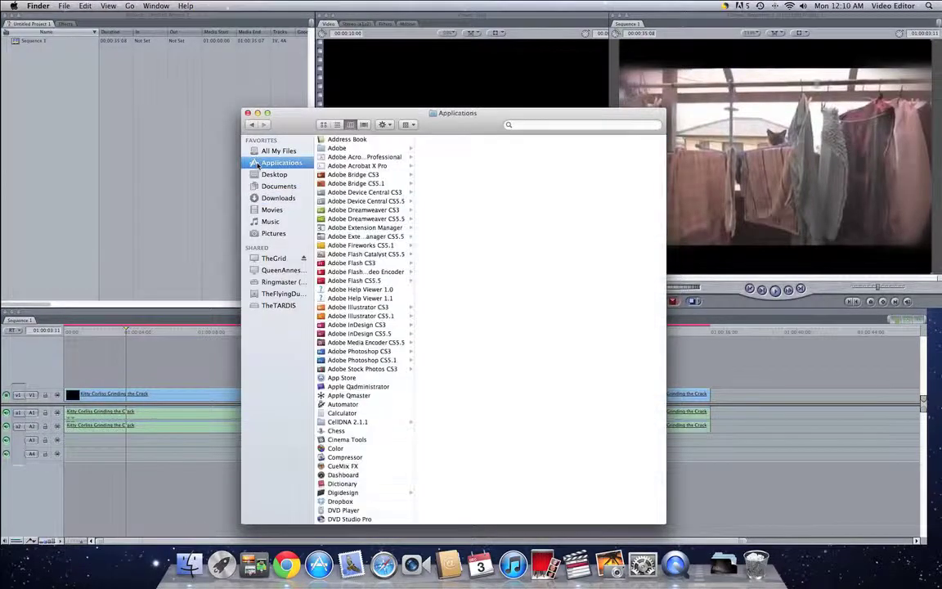
pyautogui.scroll(-15, 340, 263)
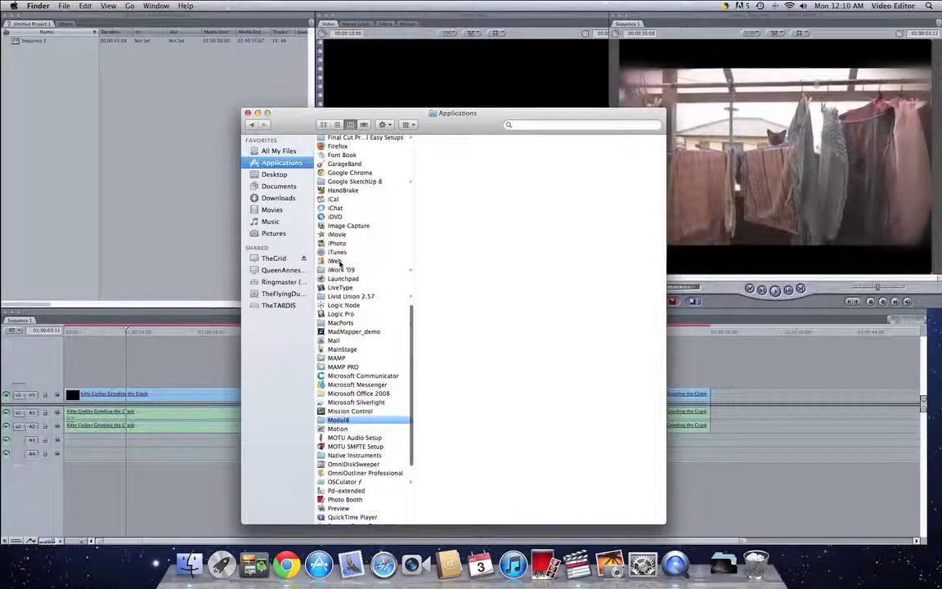
pyautogui.scroll(5, 340, 262)
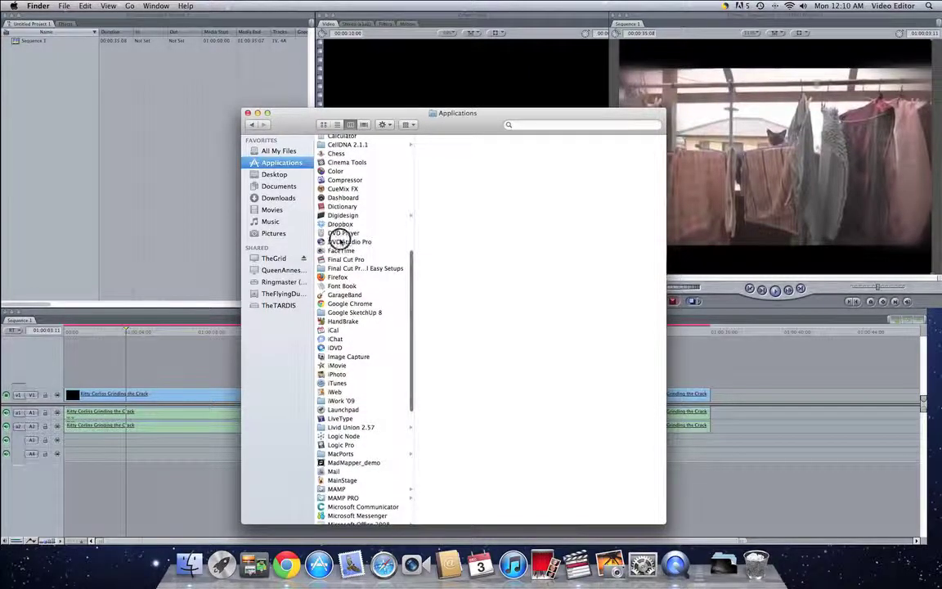
pyautogui.doubleClick(342, 242)
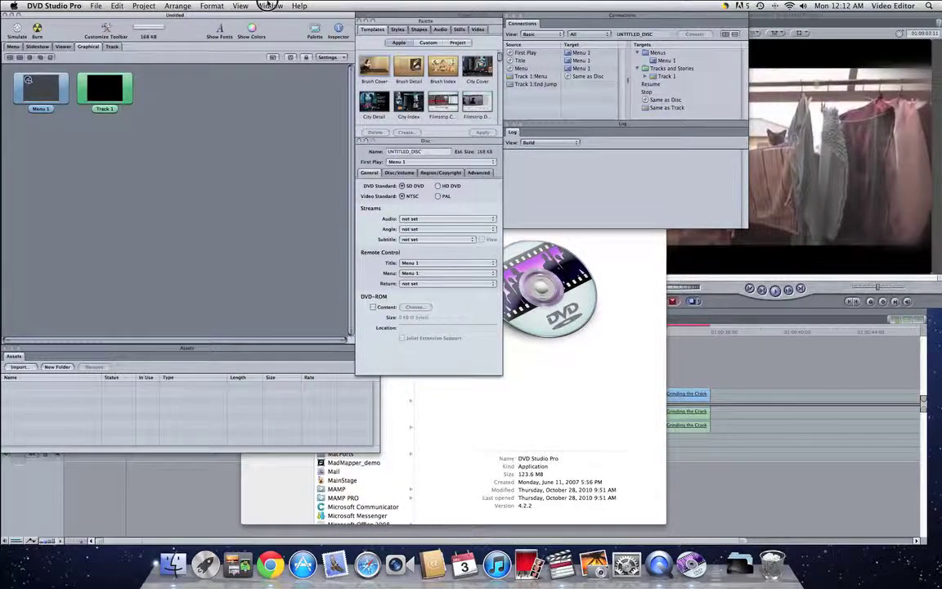
pyautogui.click(269, 5)
pyautogui.moveTo(292, 77)
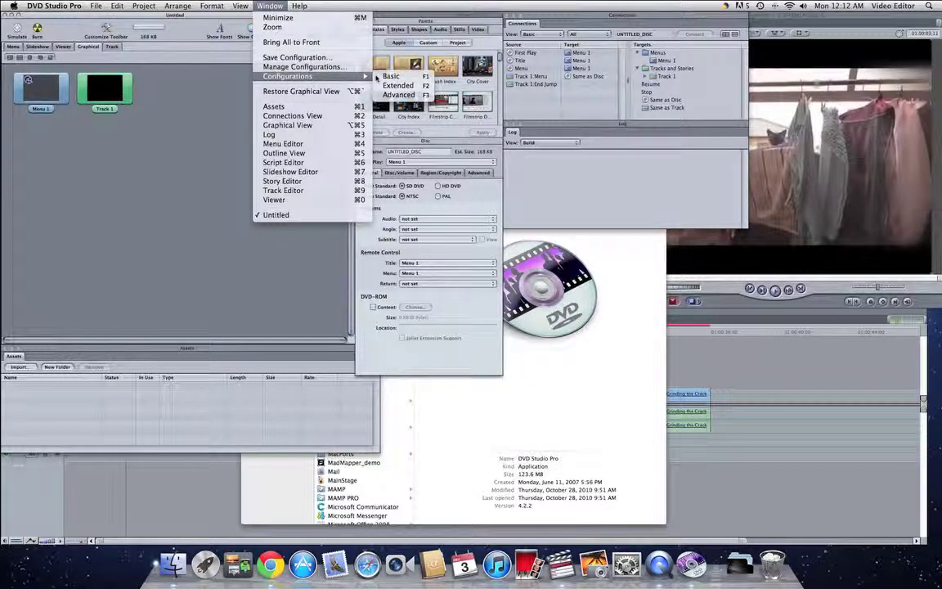
pyautogui.click(398, 94)
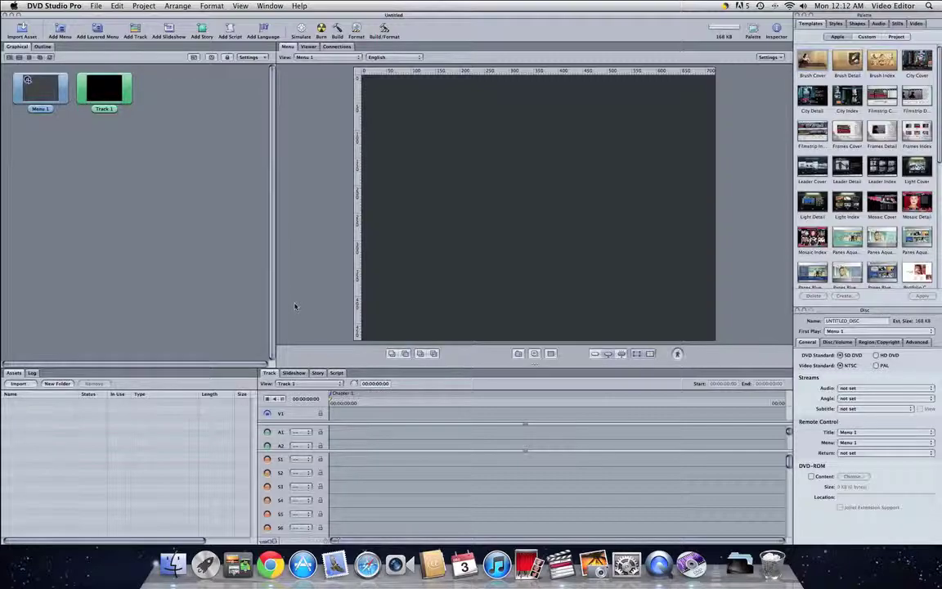
# Step: Name the disc KITTYING_THE_CRACK and delete Menu 1 from the project
pyautogui.click(876, 321)
pyautogui.write('KITTYING_THE_CRACK')
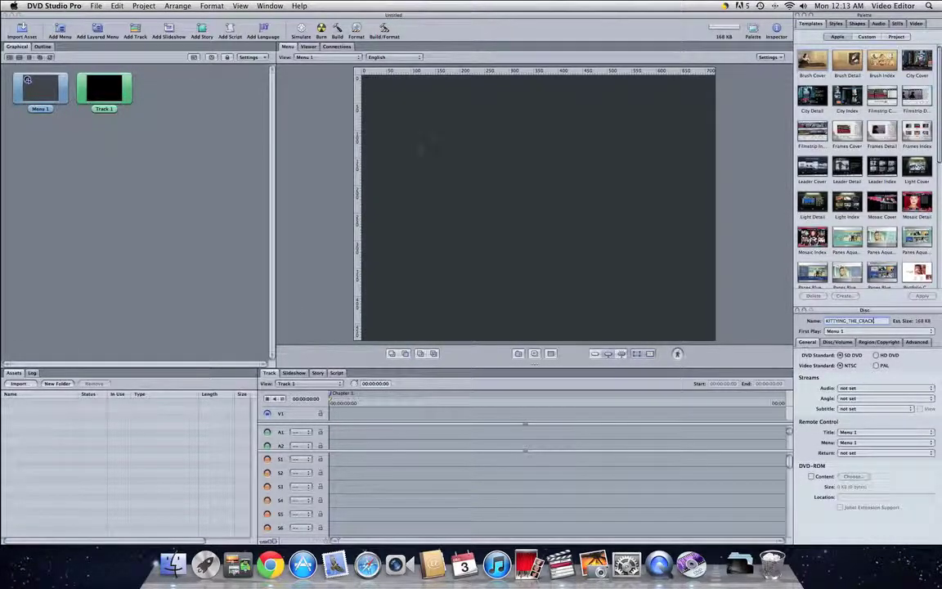
pyautogui.click(45, 126)
pyautogui.click(46, 91)
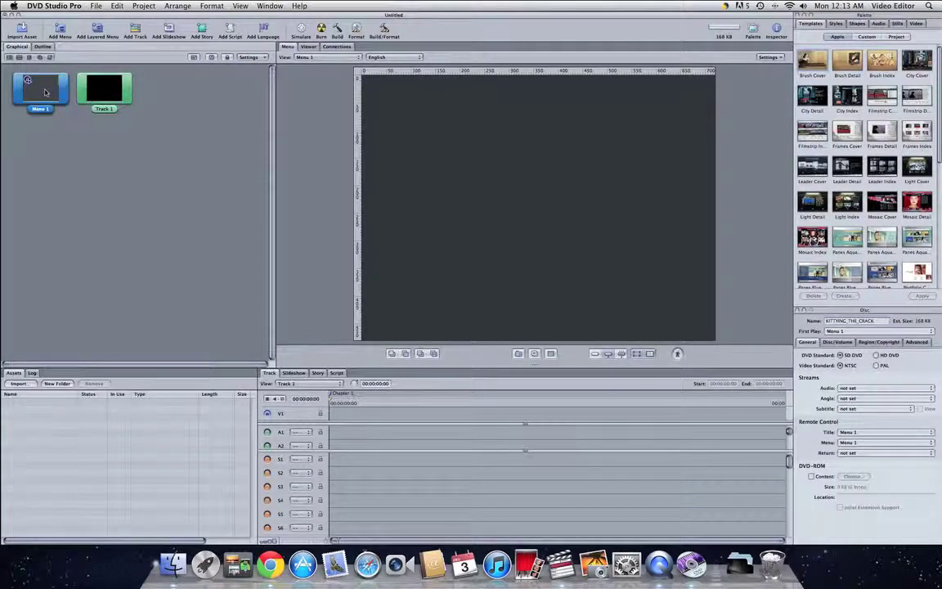
pyautogui.press('Delete')
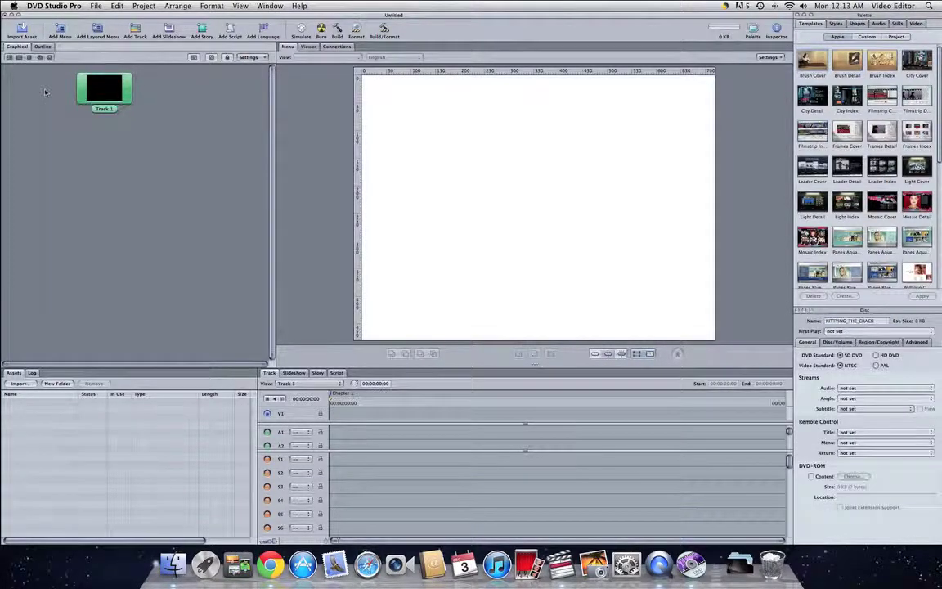
# Step: Examine the disc's contents in the graphical and outline views, expanding the Menus folder
pyautogui.click(48, 49)
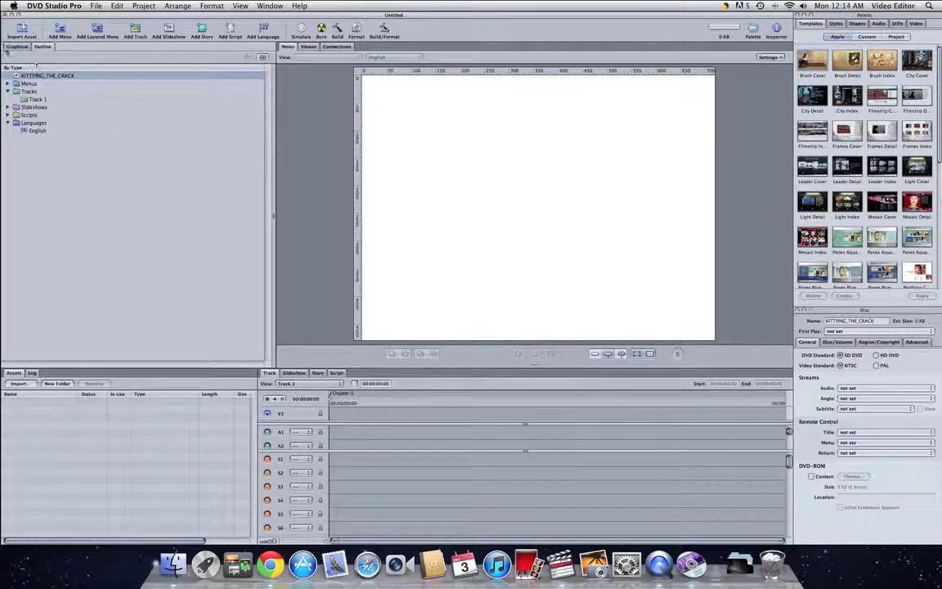
pyautogui.click(17, 47)
pyautogui.click(42, 47)
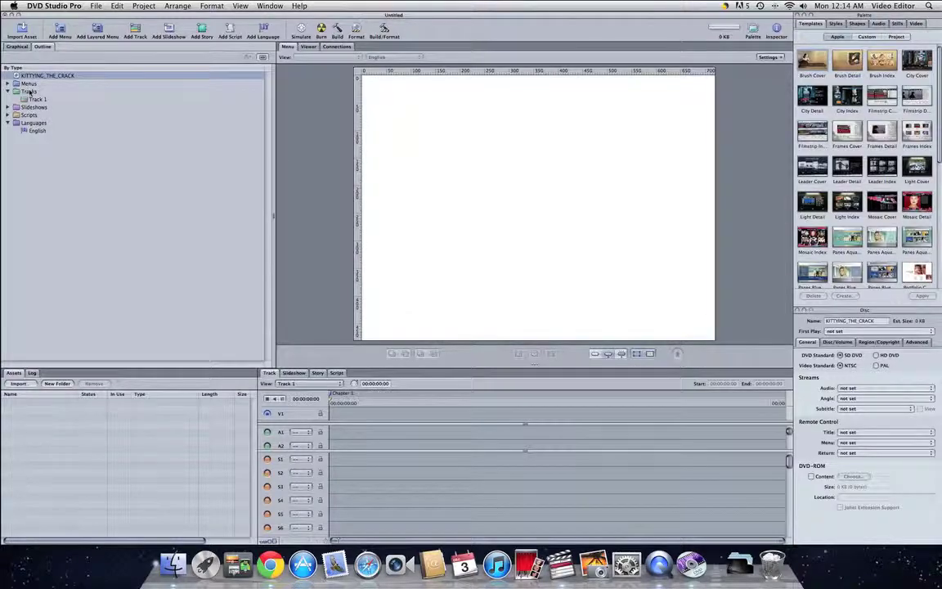
pyautogui.click(18, 85)
pyautogui.click(17, 47)
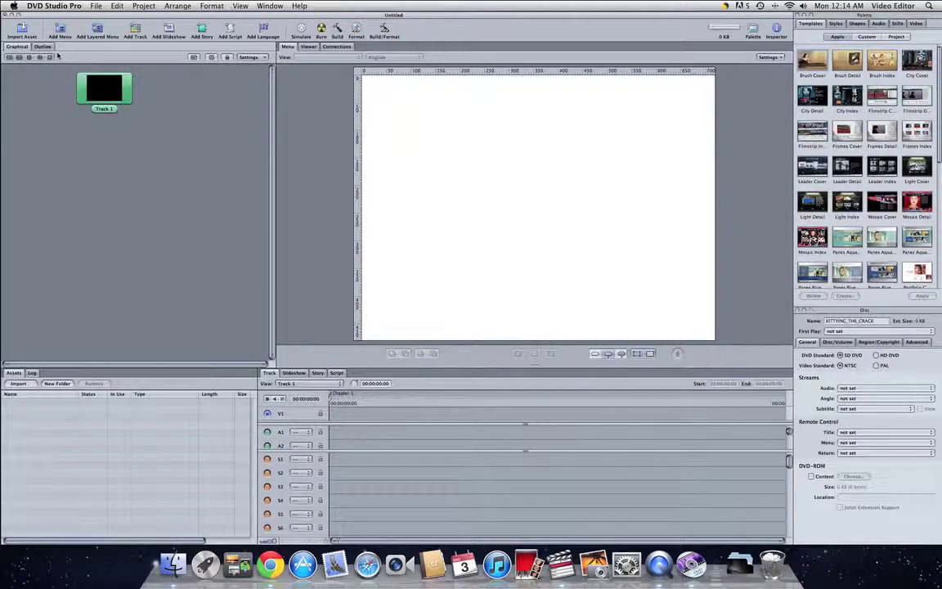
pyautogui.click(42, 47)
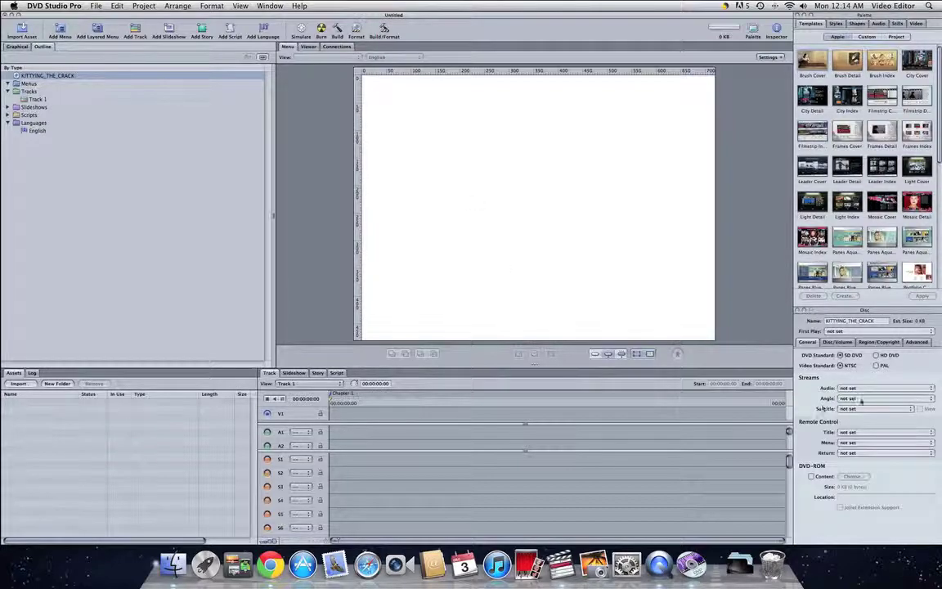
# Step: Set the disc's First Play to Track 1
pyautogui.click(865, 334)
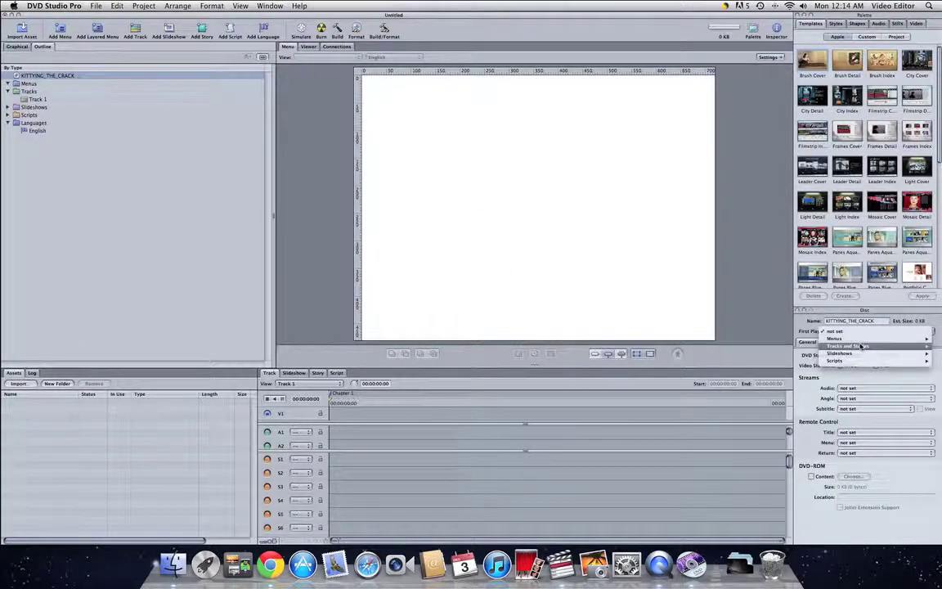
pyautogui.click(746, 326)
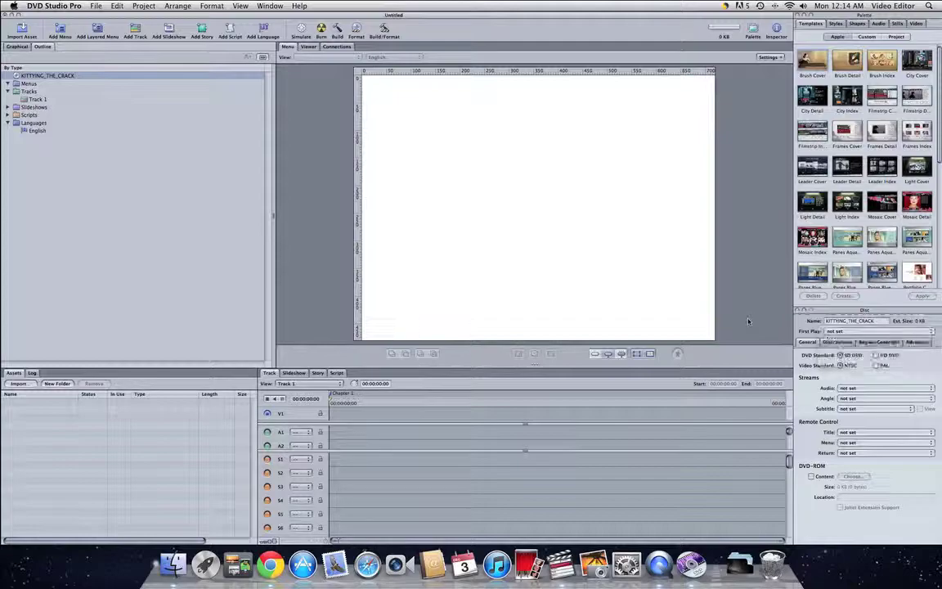
pyautogui.click(20, 74)
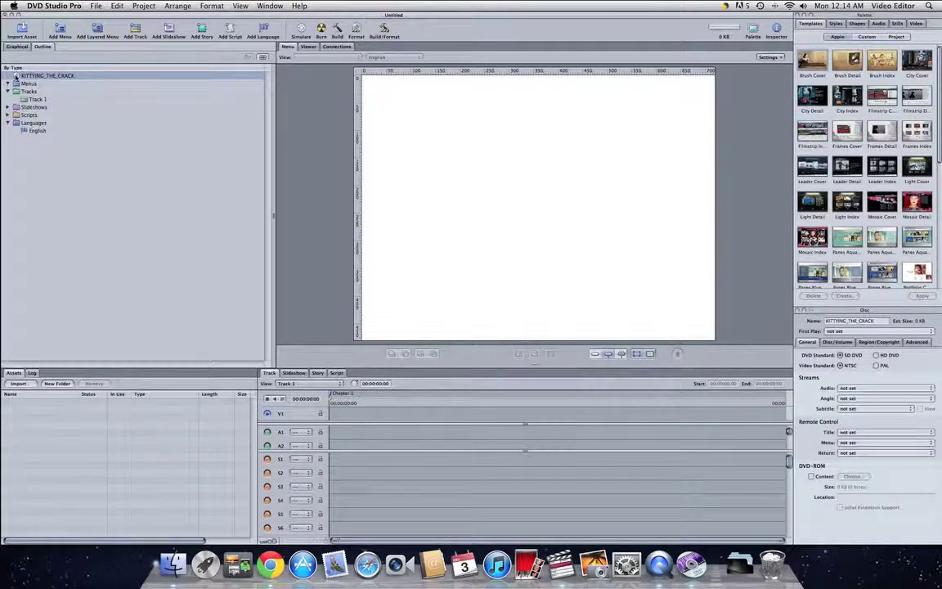
pyautogui.click(853, 331)
pyautogui.click(853, 331)
pyautogui.click(853, 331)
pyautogui.moveTo(850, 346)
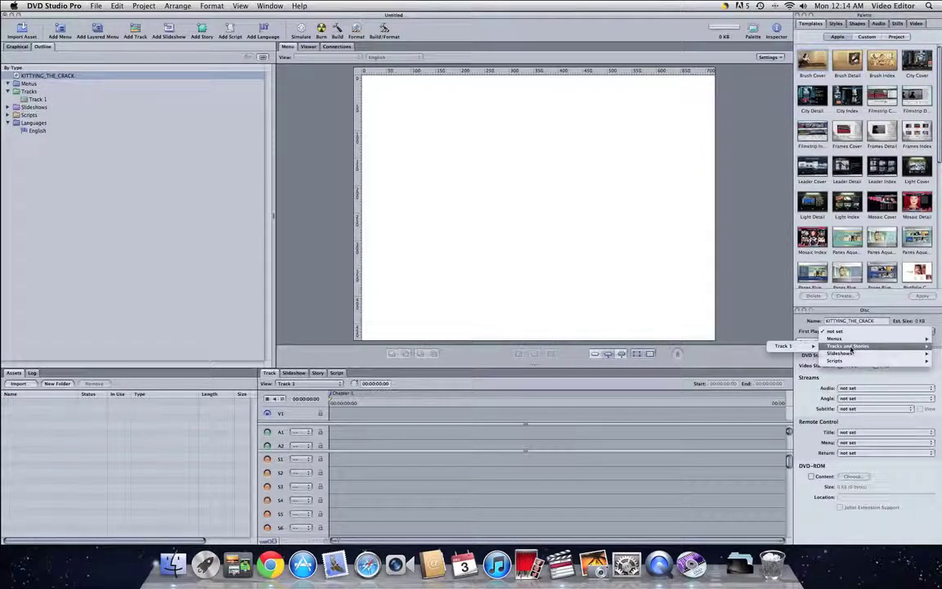
pyautogui.moveTo(815, 347)
pyautogui.click(752, 346)
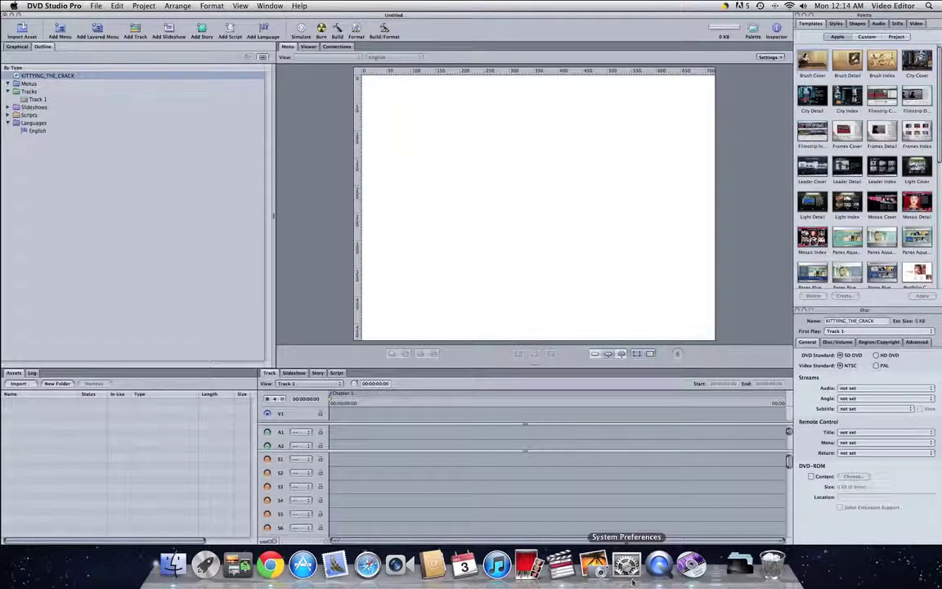
# Step: Switch to Final Cut Pro, scrub through the sequence and save the project as Kitty of Awesome on the Desktop
pyautogui.click(549, 580)
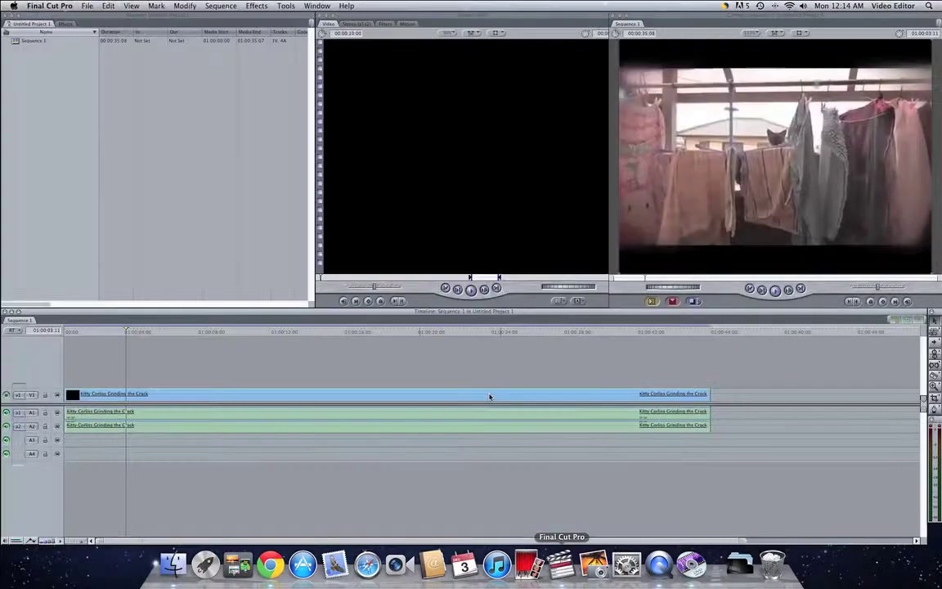
pyautogui.click(507, 330)
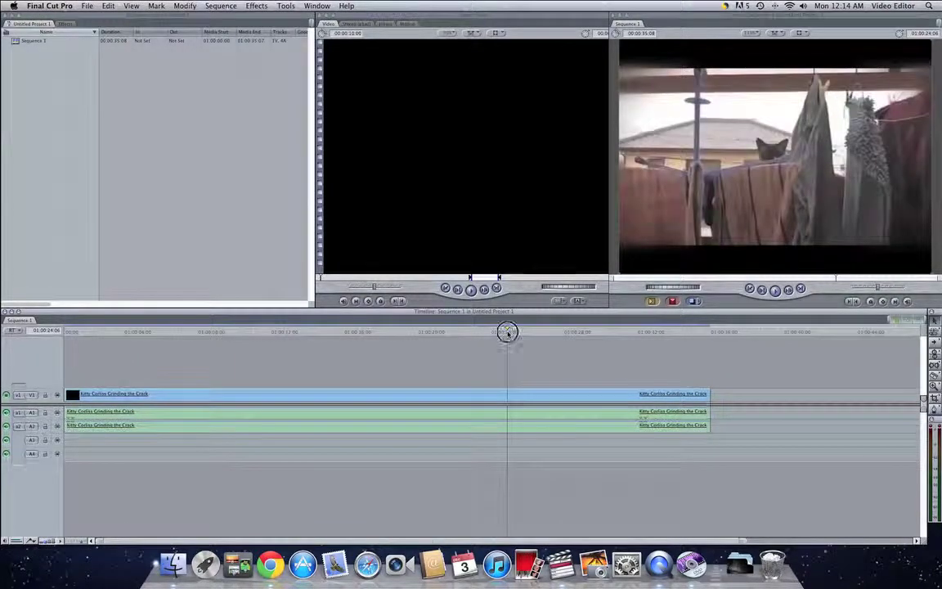
pyautogui.moveTo(519, 333); pyautogui.dragTo(612, 332)
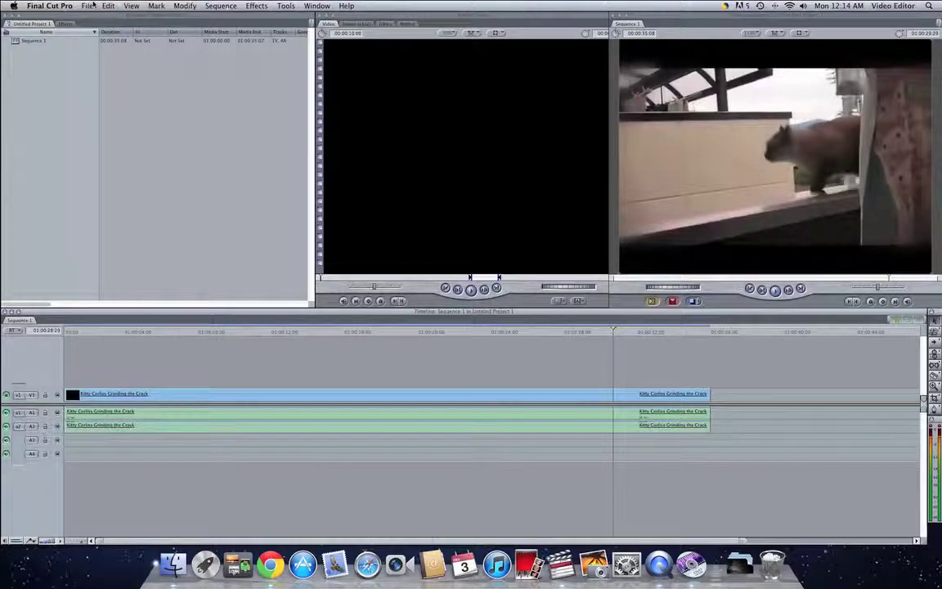
pyautogui.click(89, 6)
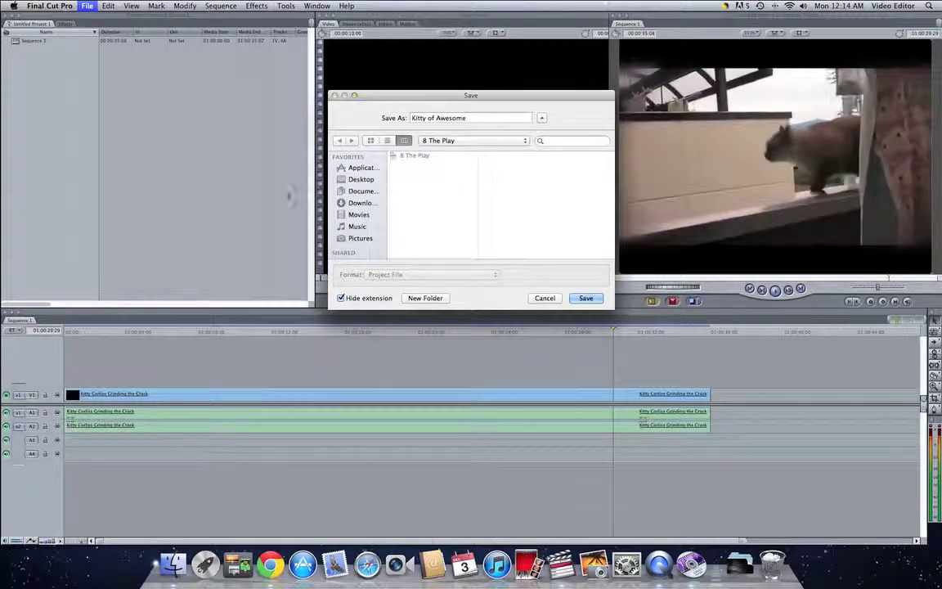
pyautogui.click(361, 179)
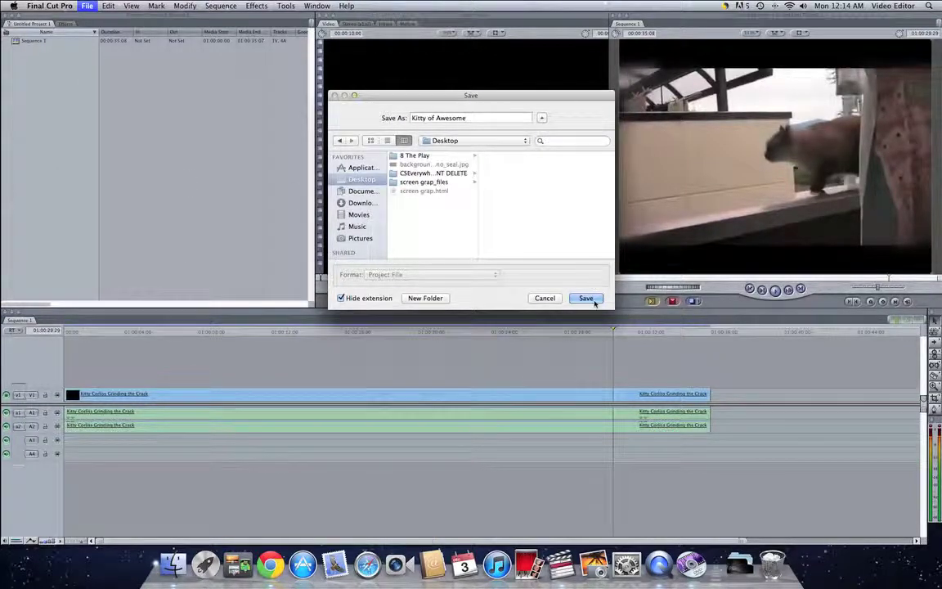
pyautogui.click(589, 298)
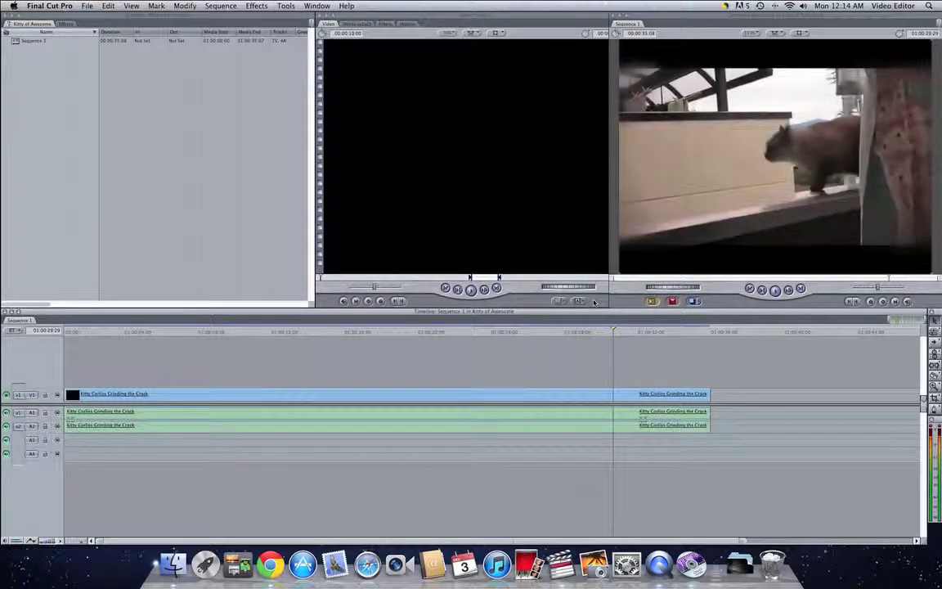
# Step: Locate the saved Kitty of Awesome project on the Desktop in Finder and return to Final Cut Pro
pyautogui.click(175, 567)
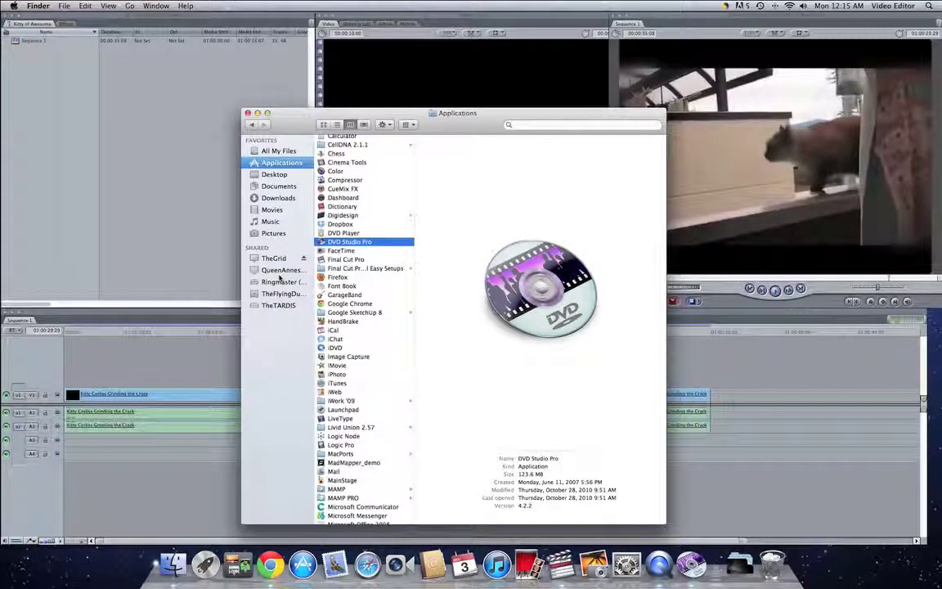
pyautogui.click(277, 258)
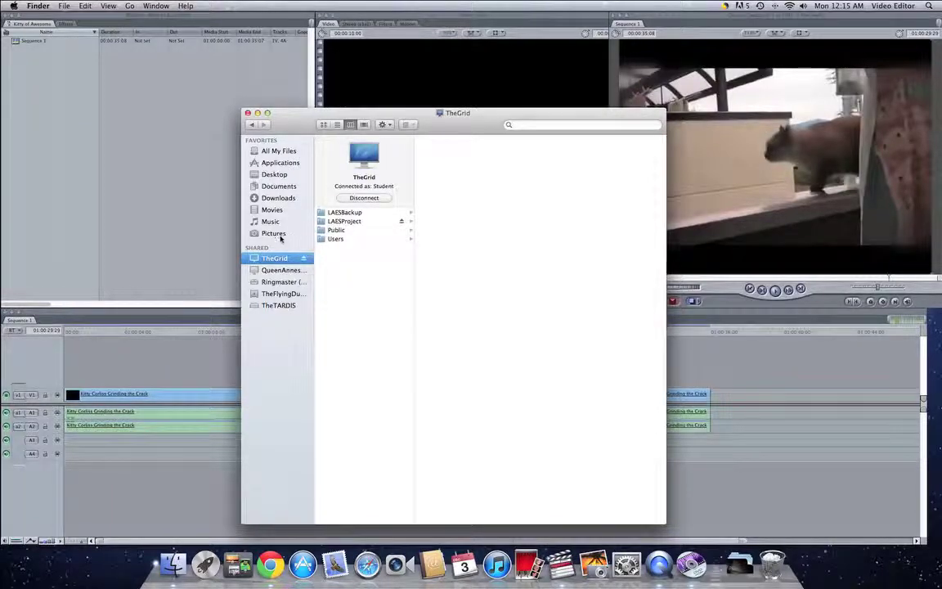
pyautogui.click(270, 176)
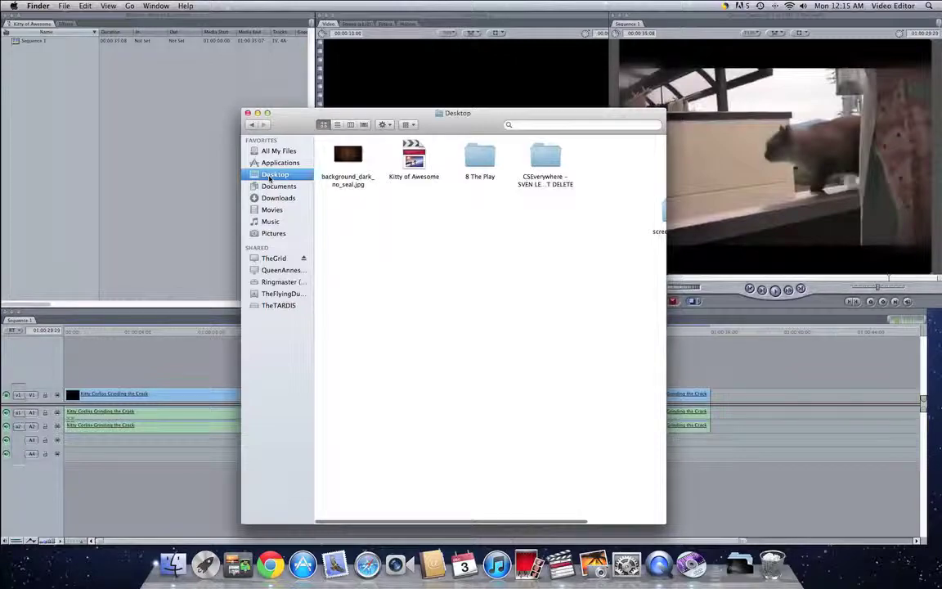
pyautogui.click(415, 163)
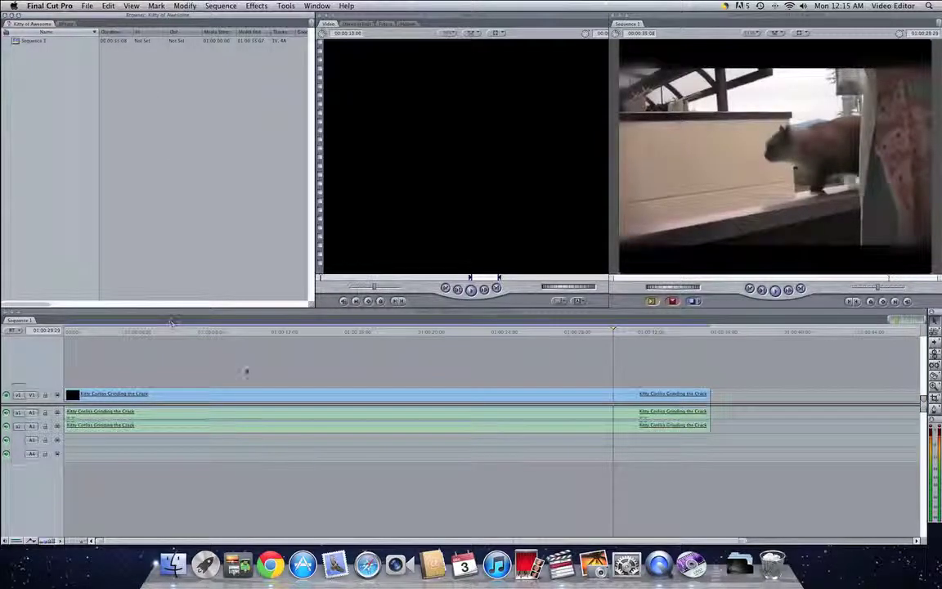
# Step: Send Sequence 1 to Compressor and scrub through its preview there
pyautogui.click(59, 6)
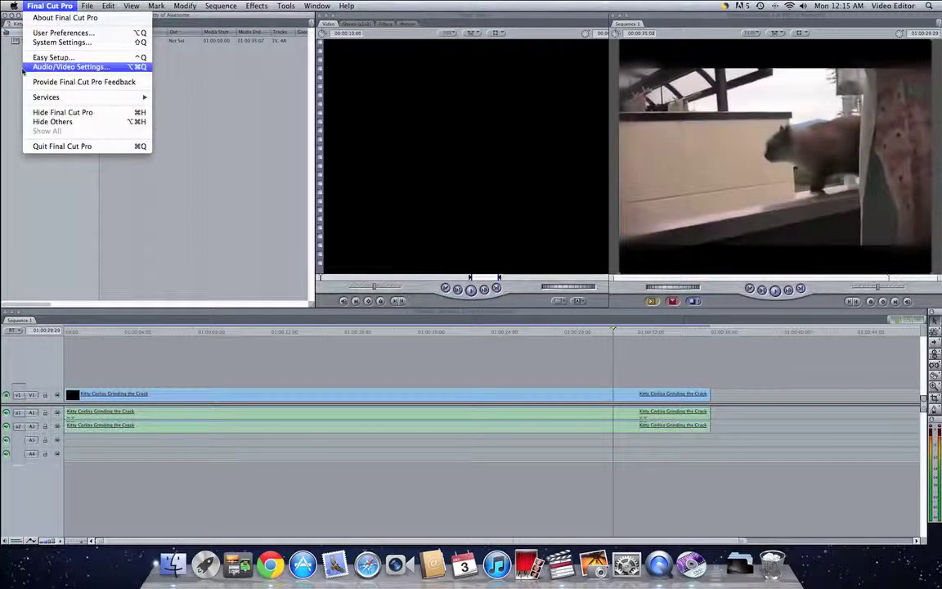
pyautogui.click(22, 57)
pyautogui.click(87, 6)
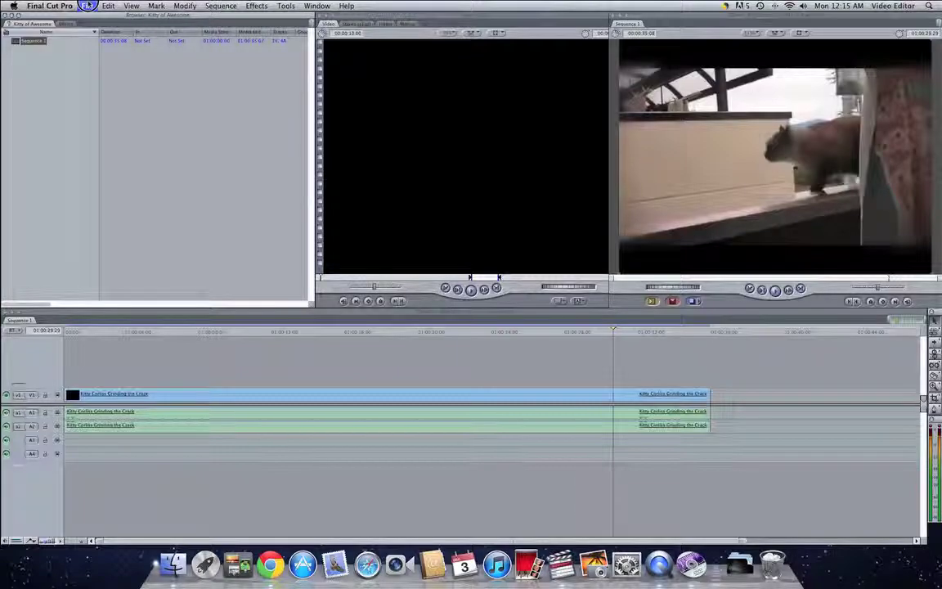
pyautogui.moveTo(131, 184)
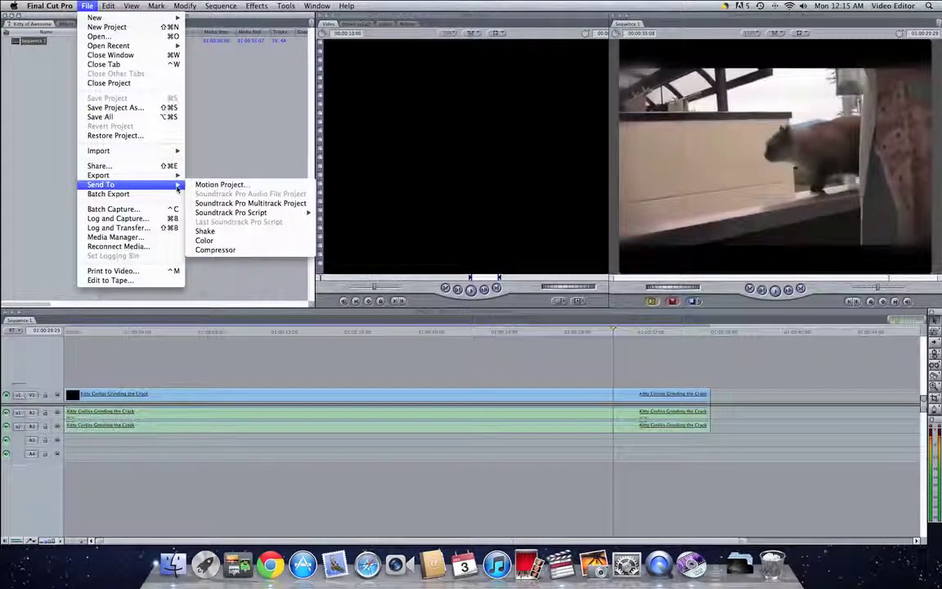
pyautogui.click(217, 249)
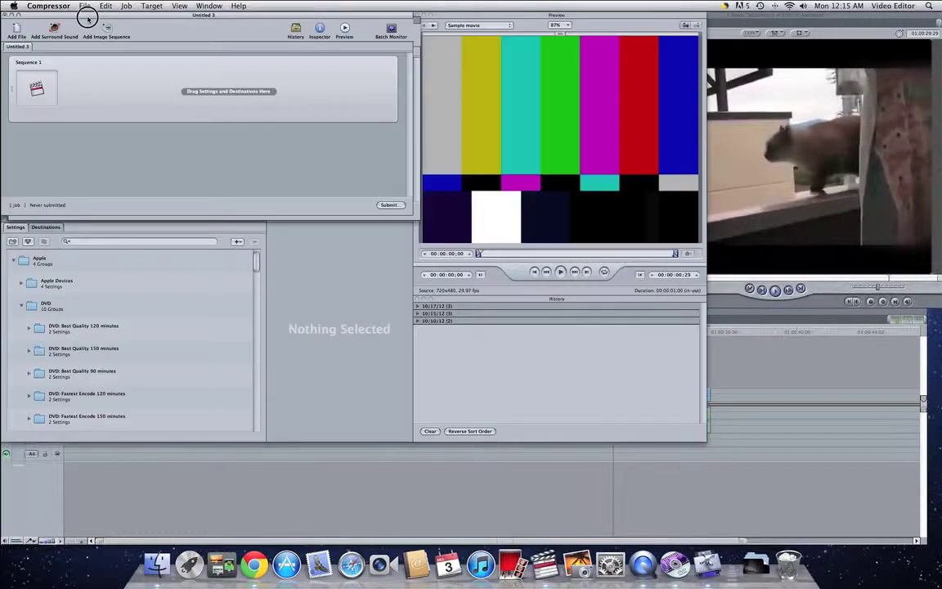
pyautogui.click(47, 69)
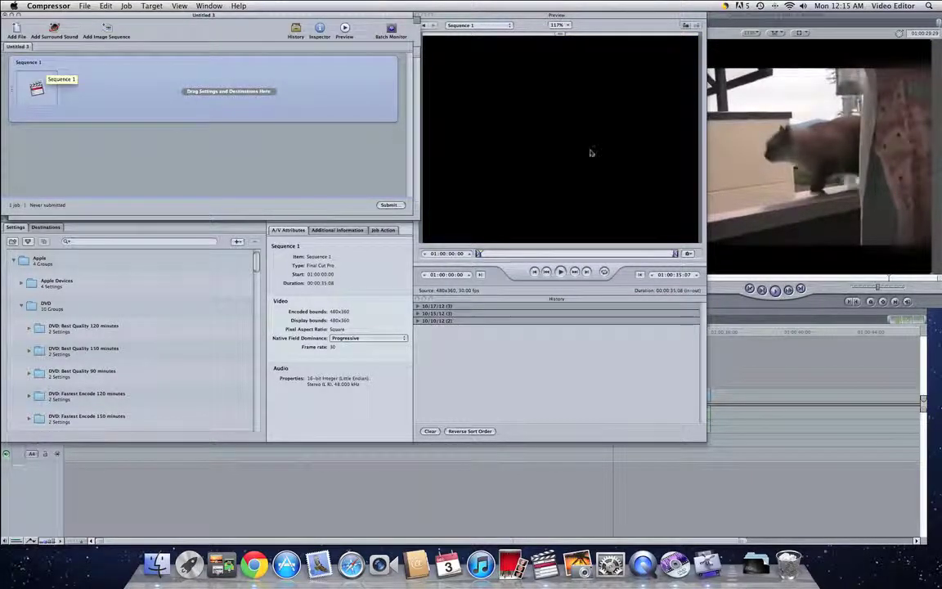
pyautogui.moveTo(479, 254); pyautogui.dragTo(518, 253)
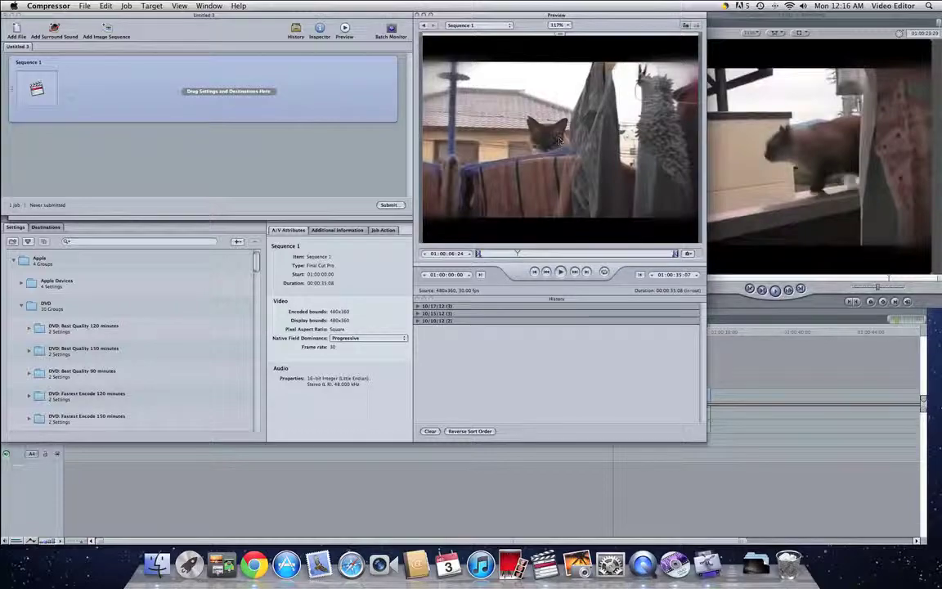
# Step: Browse Apple's DVD presets and examine the Dolby Digital Professional 2.0 setting under DVD: Fastest Encode 90 minutes
pyautogui.scroll(-3, 161, 381)
pyautogui.scroll(2, 161, 380)
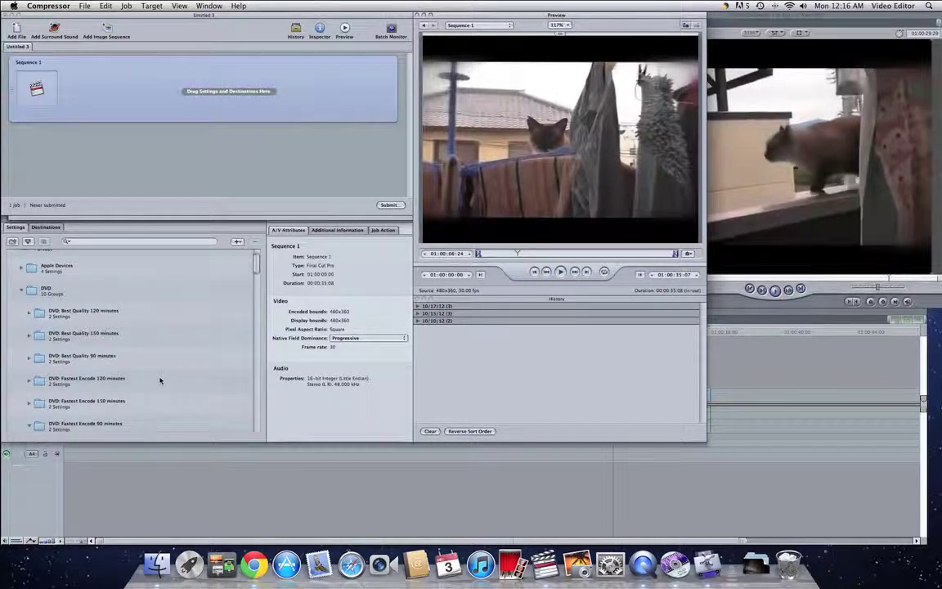
pyautogui.click(22, 293)
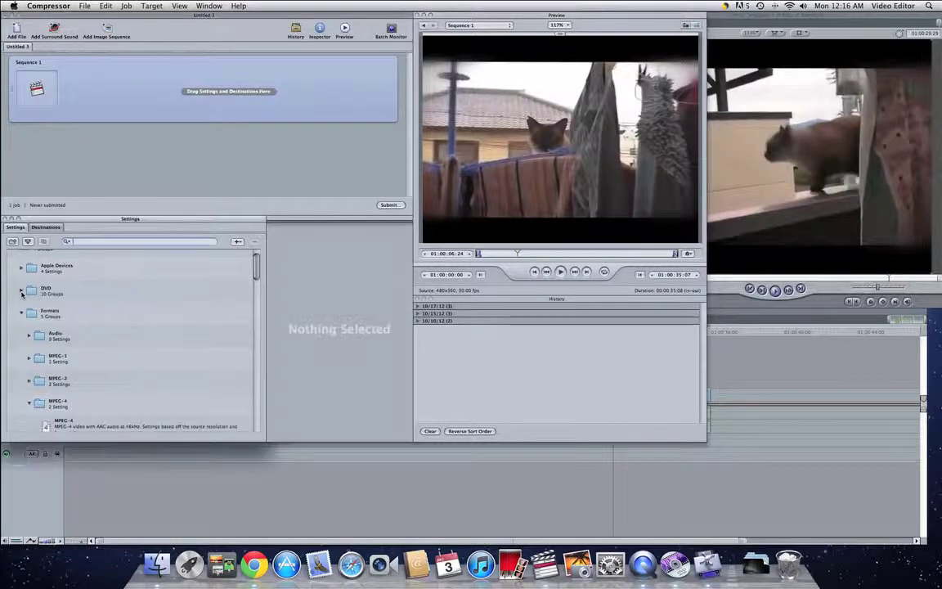
pyautogui.click(14, 260)
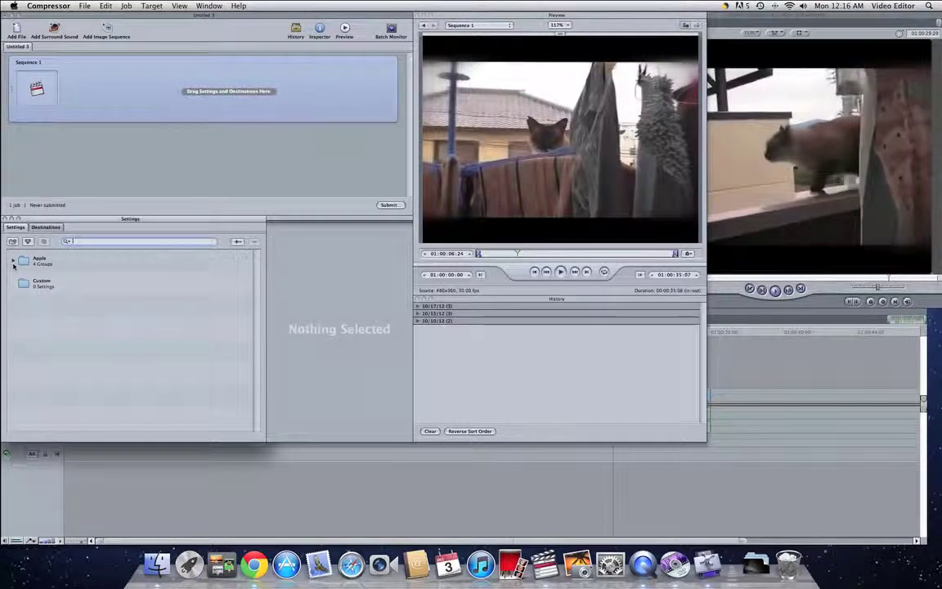
pyautogui.click(13, 261)
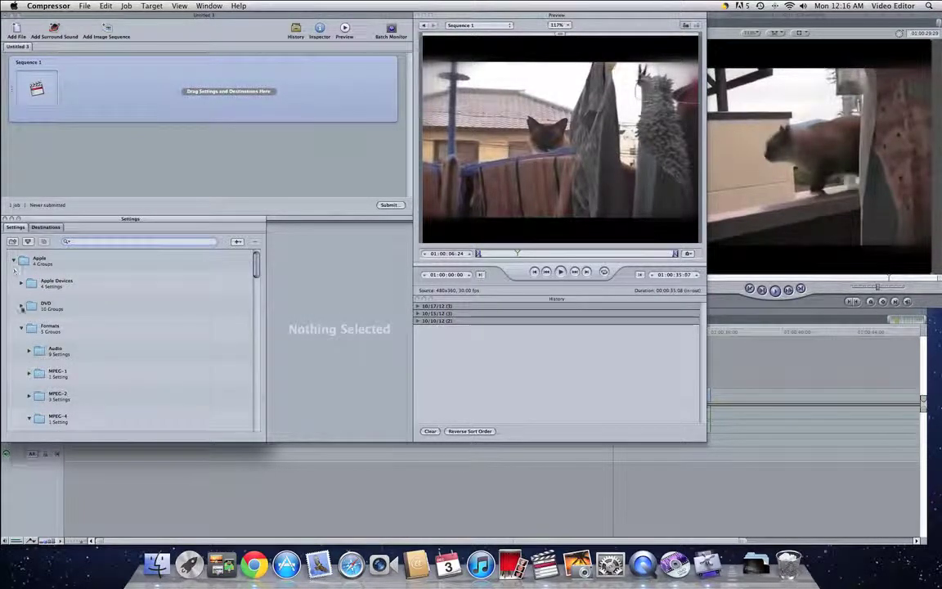
pyautogui.click(21, 306)
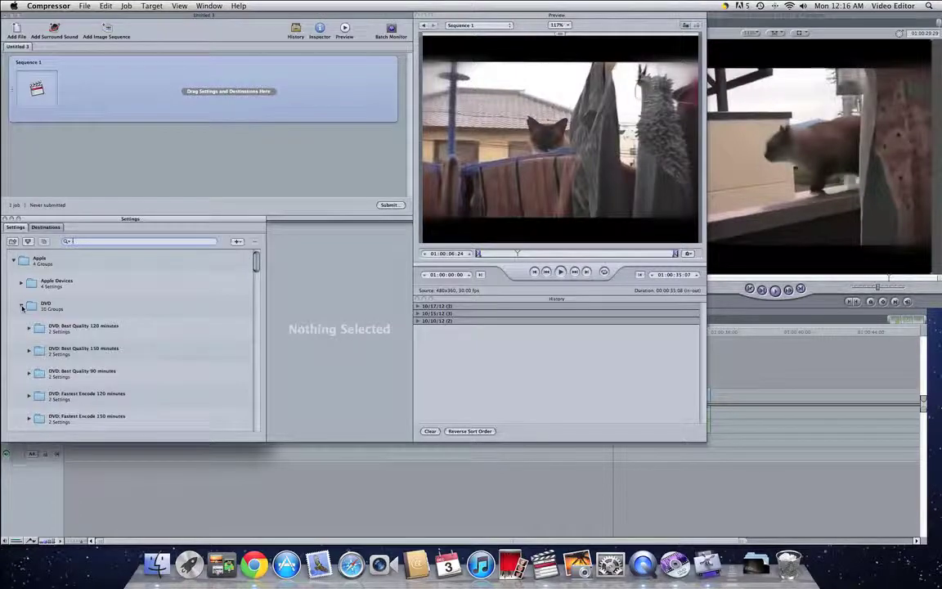
pyautogui.scroll(-3, 33, 352)
pyautogui.click(29, 347)
pyautogui.scroll(4, 37, 359)
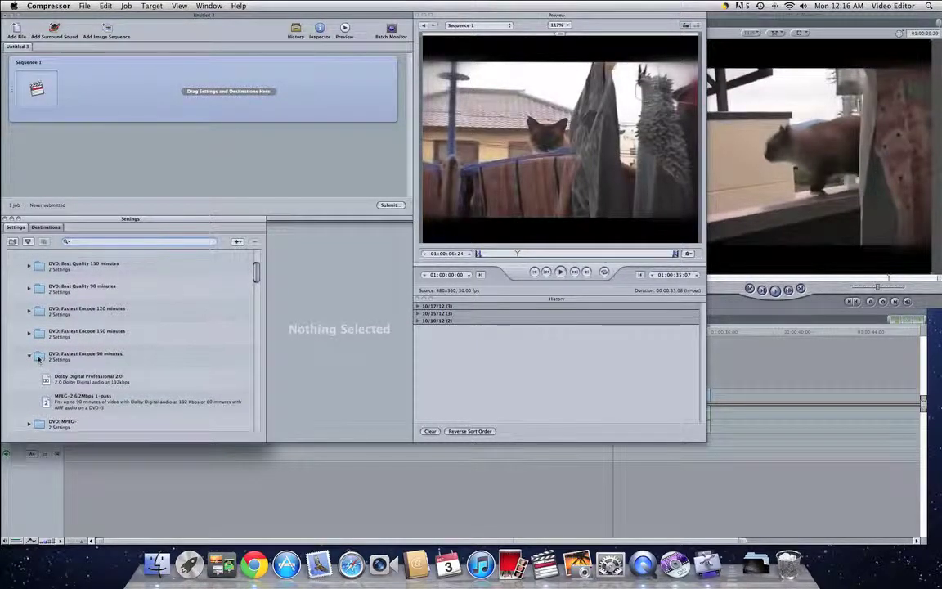
pyautogui.scroll(-7, 37, 359)
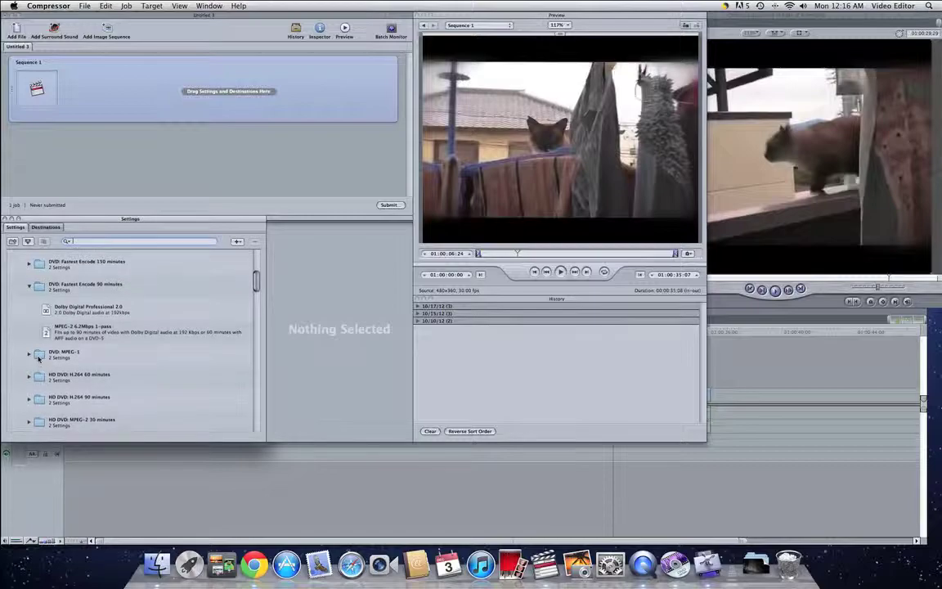
pyautogui.scroll(2, 38, 360)
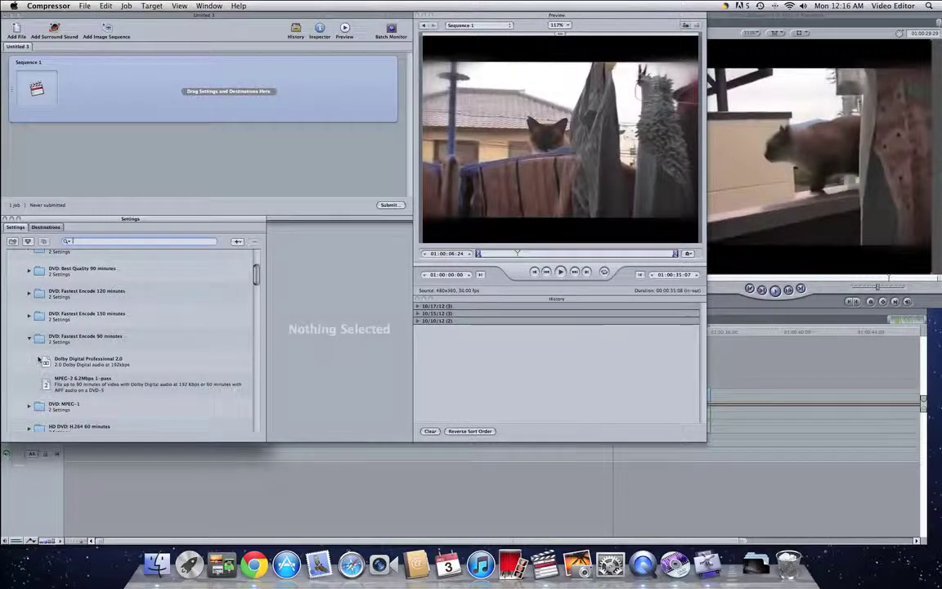
pyautogui.click(55, 360)
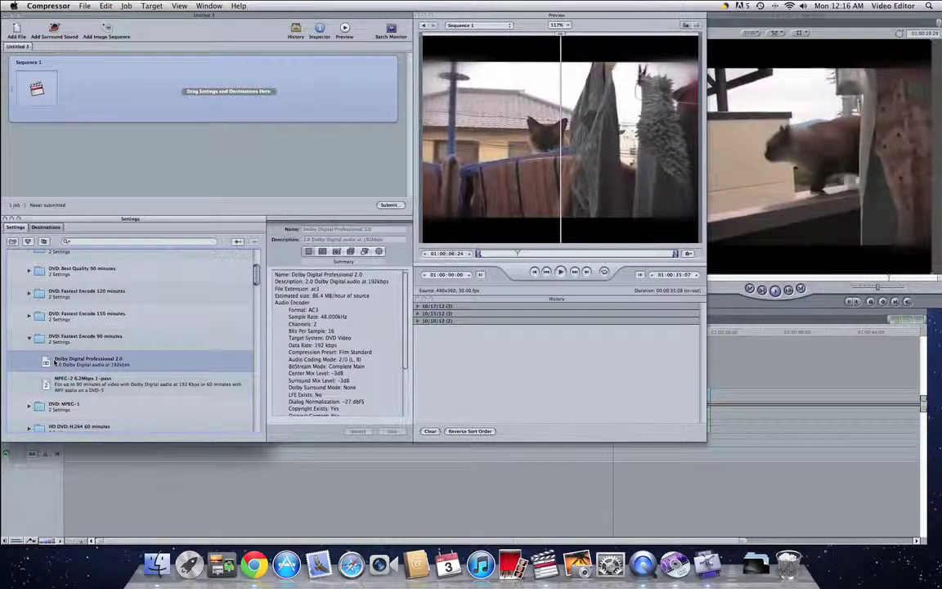
# Step: Shift the preview's before/after divider slightly and examine the contents of the DVD: Best Quality 120 minutes preset group
pyautogui.scroll(2, 55, 361)
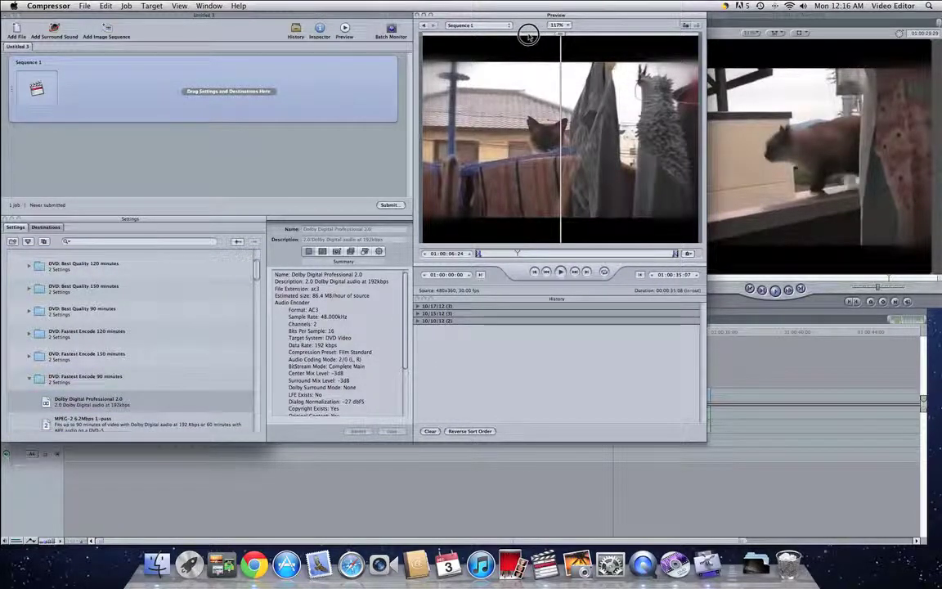
pyautogui.moveTo(565, 35)
pyautogui.mouseDown()
pyautogui.moveTo(472, 36)
pyautogui.moveTo(567, 36)
pyautogui.moveTo(557, 35)
pyautogui.mouseUp()
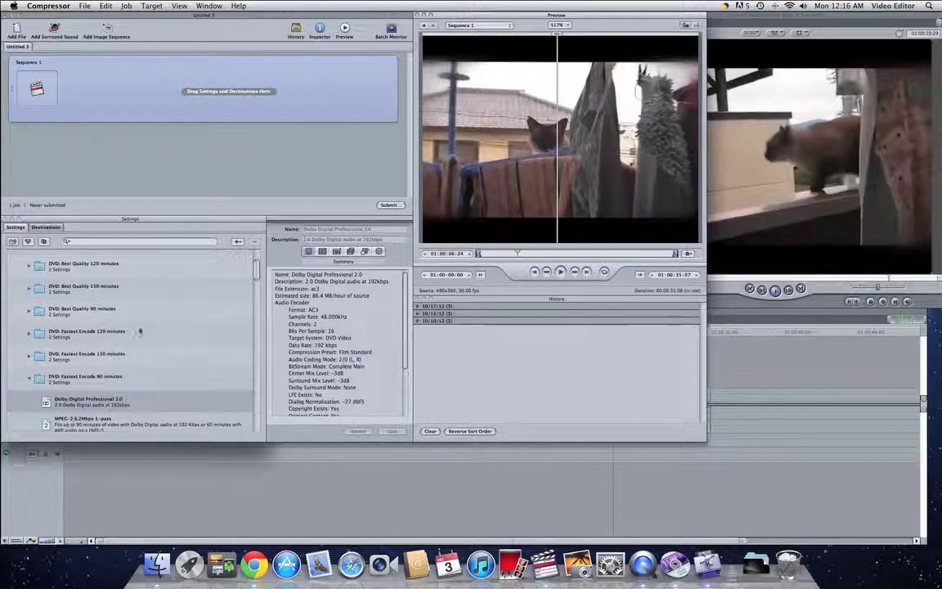
pyautogui.scroll(2, 131, 344)
pyautogui.click(30, 290)
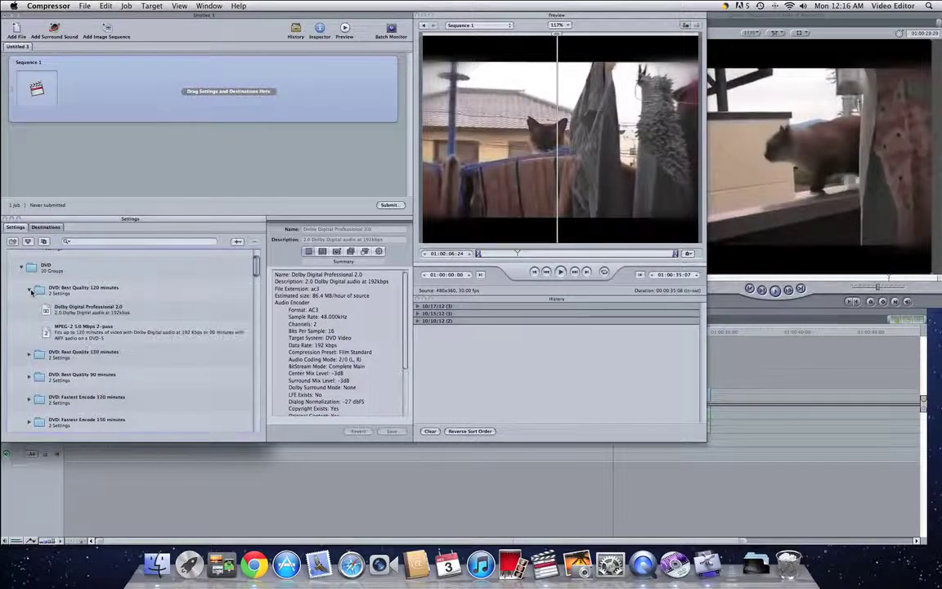
pyautogui.click(55, 295)
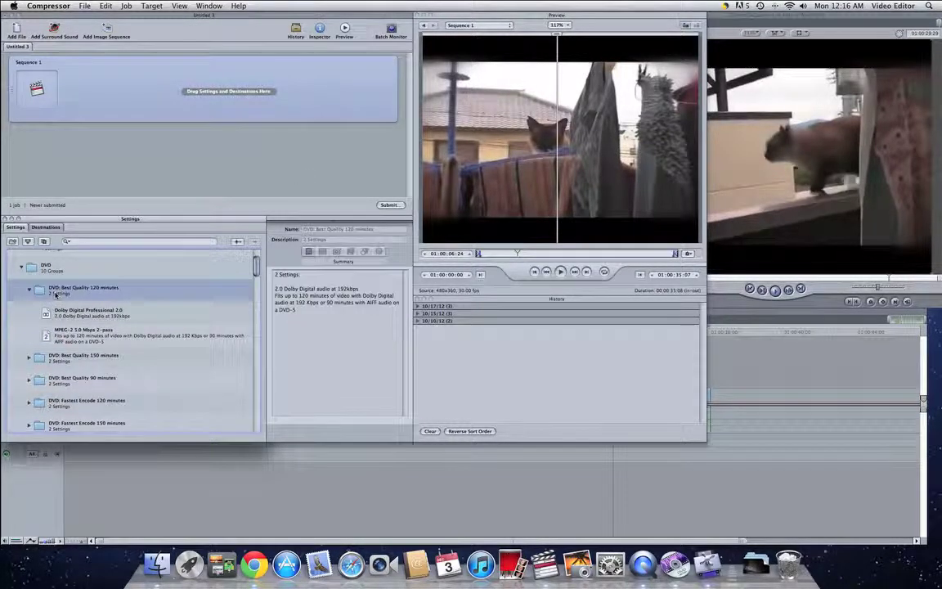
pyautogui.click(27, 294)
# Step: Apply both DVD: Fastest Encode 90 minutes settings, Dolby Digital Professional 2.0 and MPEG-2 6.2Mbps 1-pass, to the Sequence 1 job
pyautogui.click(29, 403)
pyautogui.scroll(-3, 79, 380)
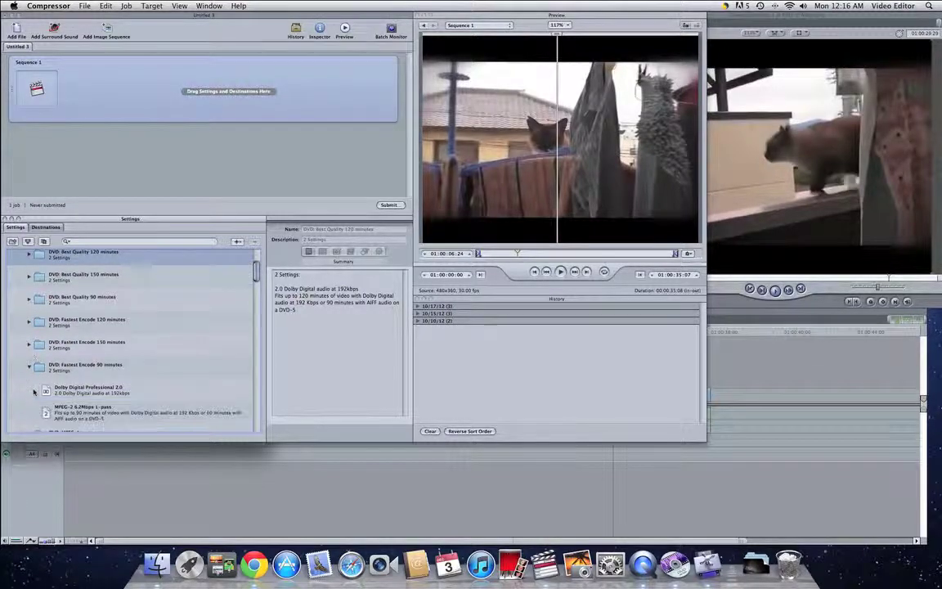
pyautogui.click(98, 314)
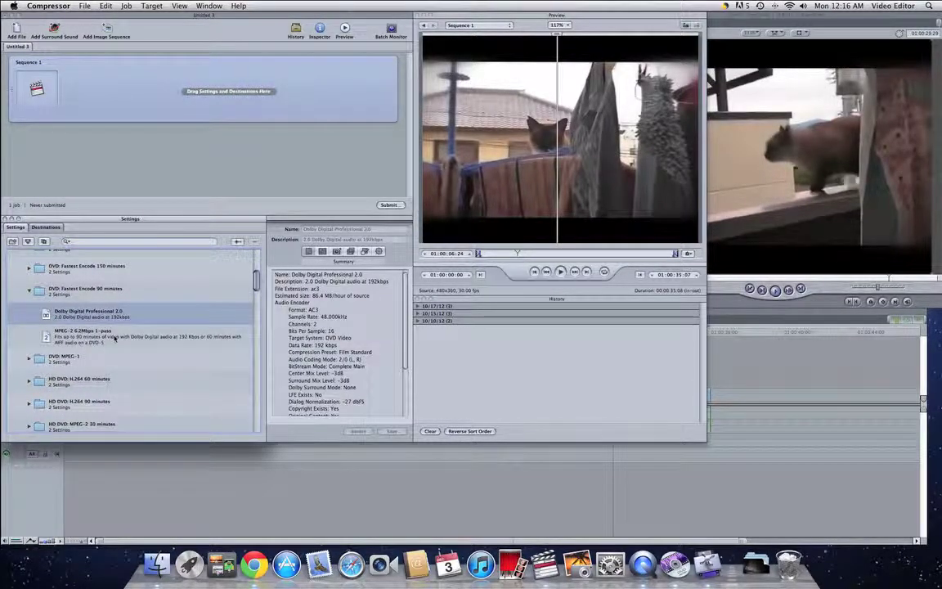
pyautogui.keyDown('shift'); pyautogui.click(114, 340); pyautogui.keyUp('shift')
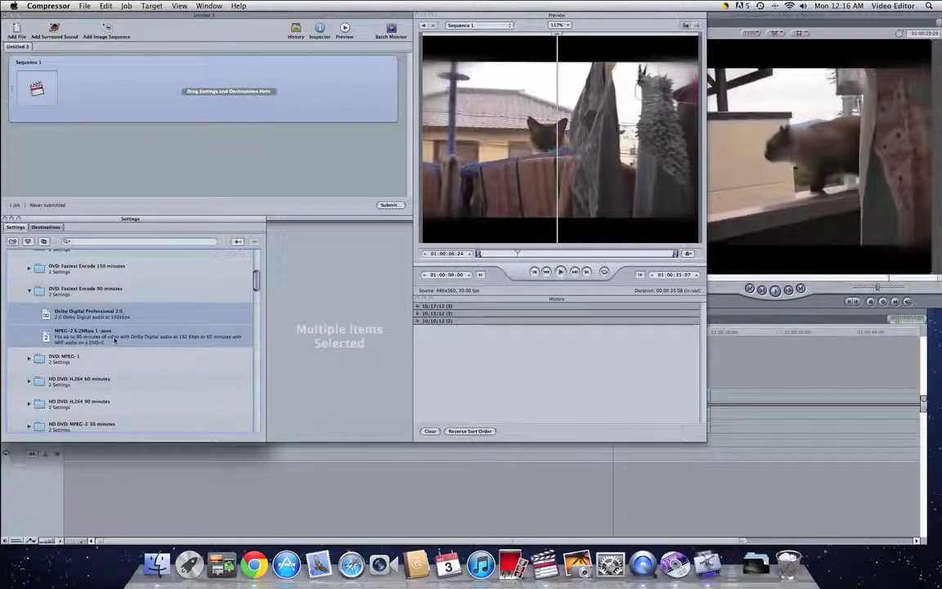
pyautogui.moveTo(114, 340); pyautogui.dragTo(129, 109)
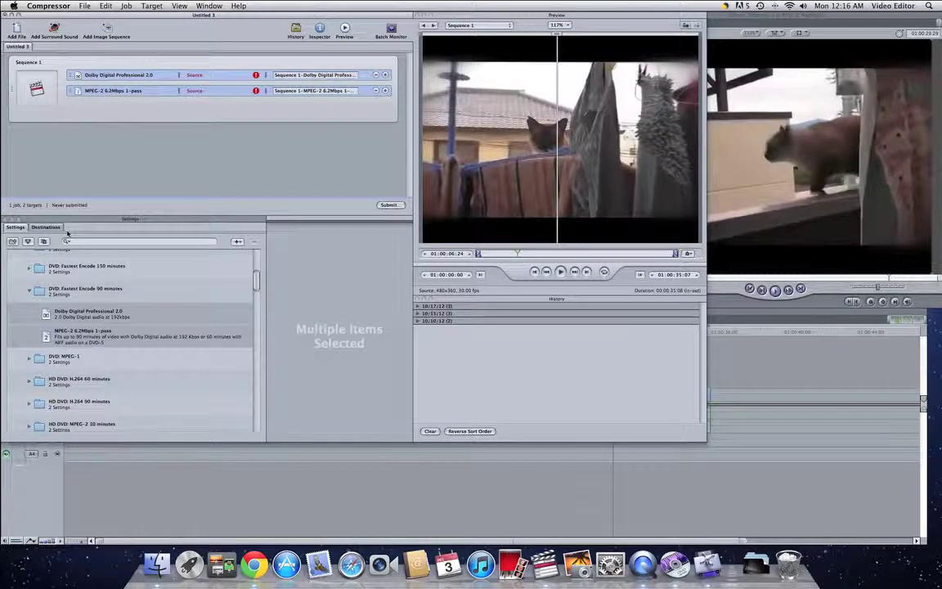
# Step: Set the output destination of both Sequence 1 targets to Desktop
pyautogui.click(158, 118)
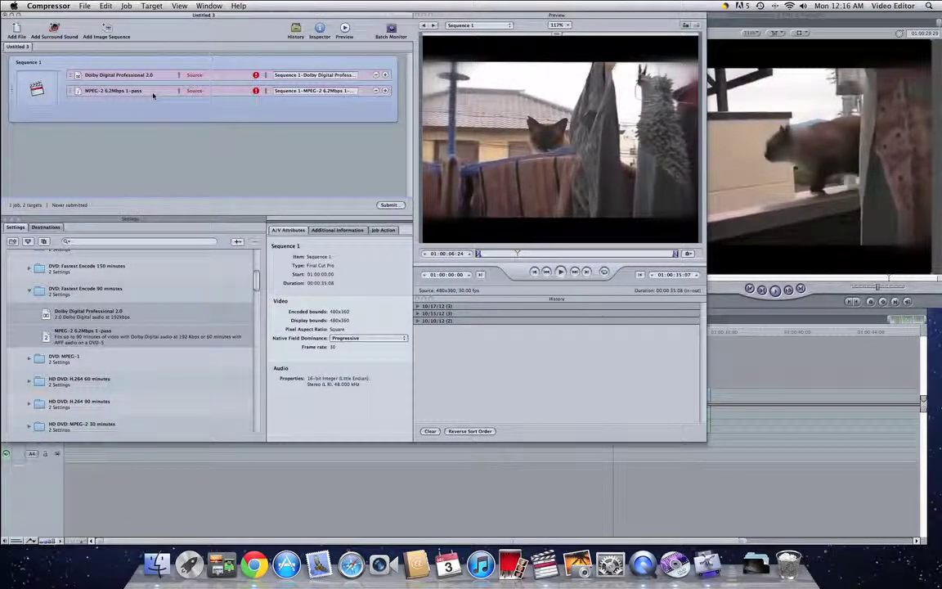
pyautogui.click(152, 7)
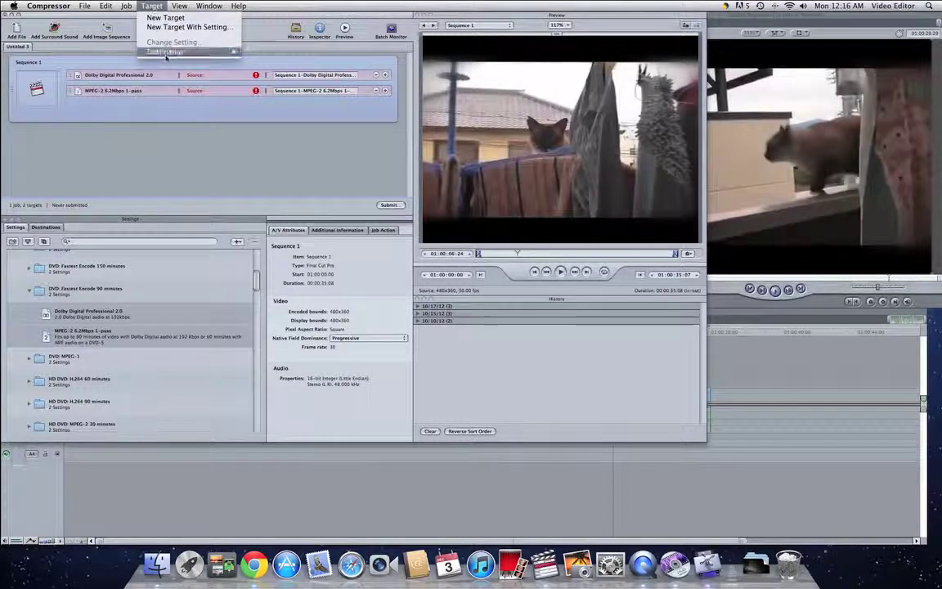
pyautogui.moveTo(168, 53)
pyautogui.click(263, 61)
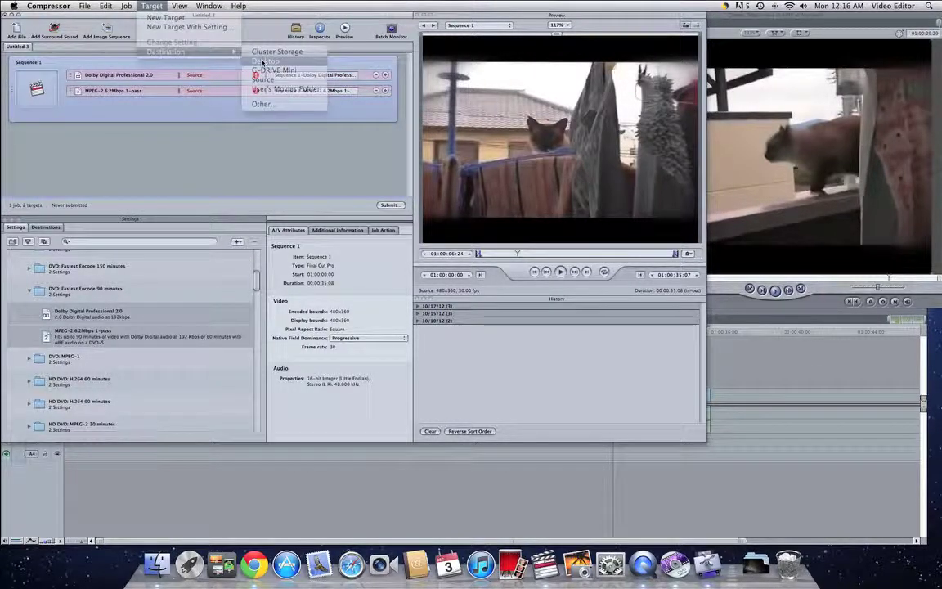
pyautogui.click(214, 208)
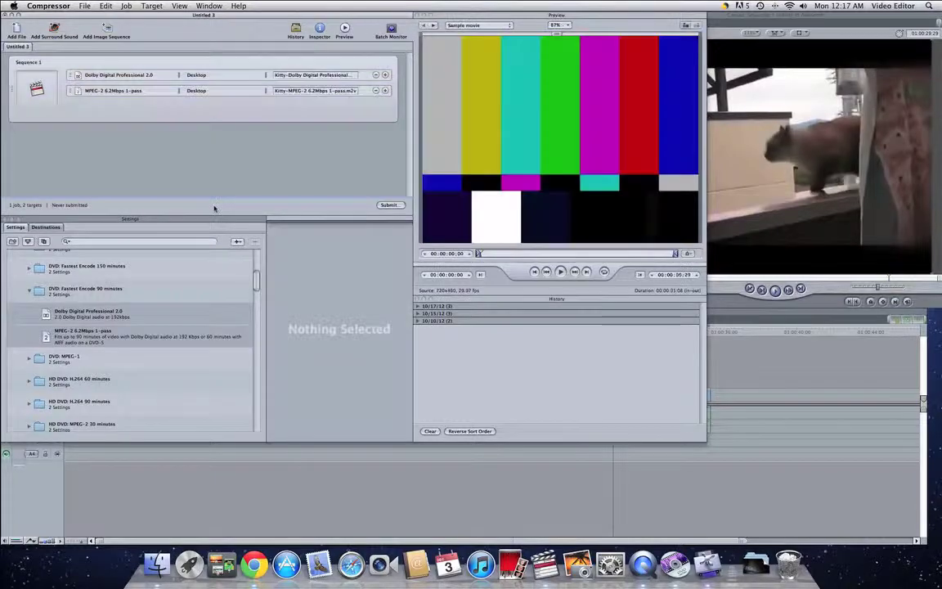
# Step: Submit the Sequence 1 job for encoding as a batch named Kitty
pyautogui.click(187, 119)
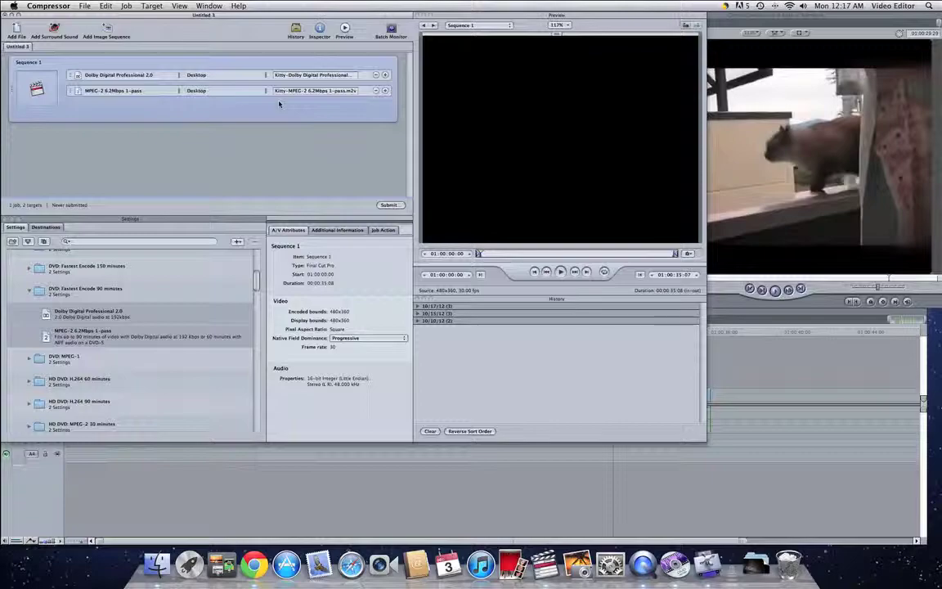
pyautogui.click(391, 205)
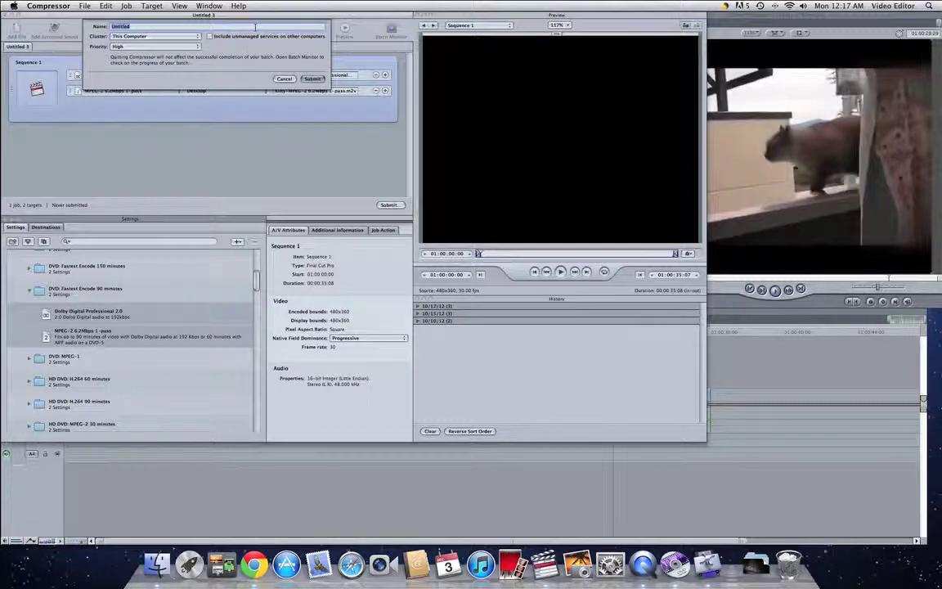
pyautogui.write('Kitty')
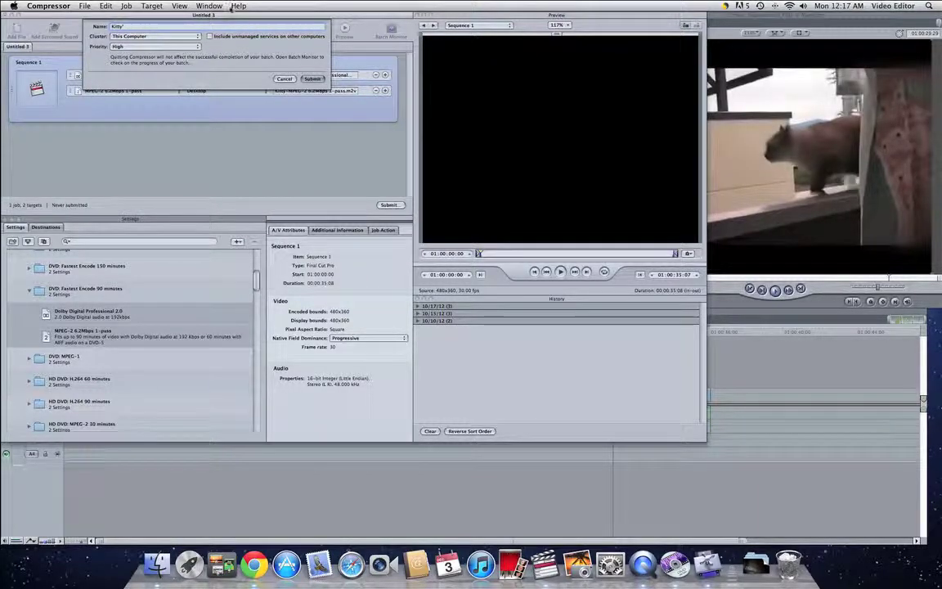
pyautogui.click(314, 79)
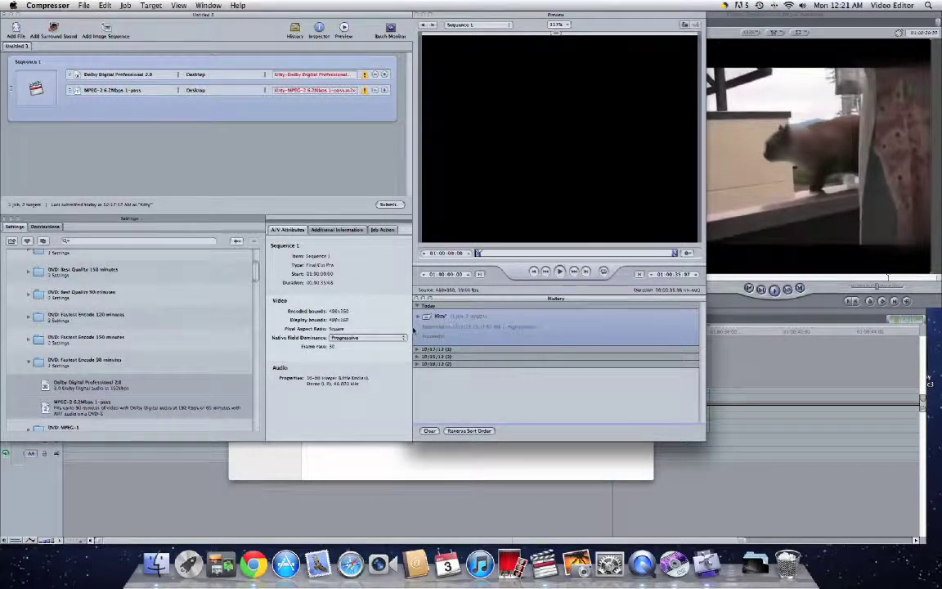
# Step: Locate the encoded Kitty files from the batch history and import the AC3 audio and MPEG-2 video as assets in DVD Studio Pro
pyautogui.click(418, 316)
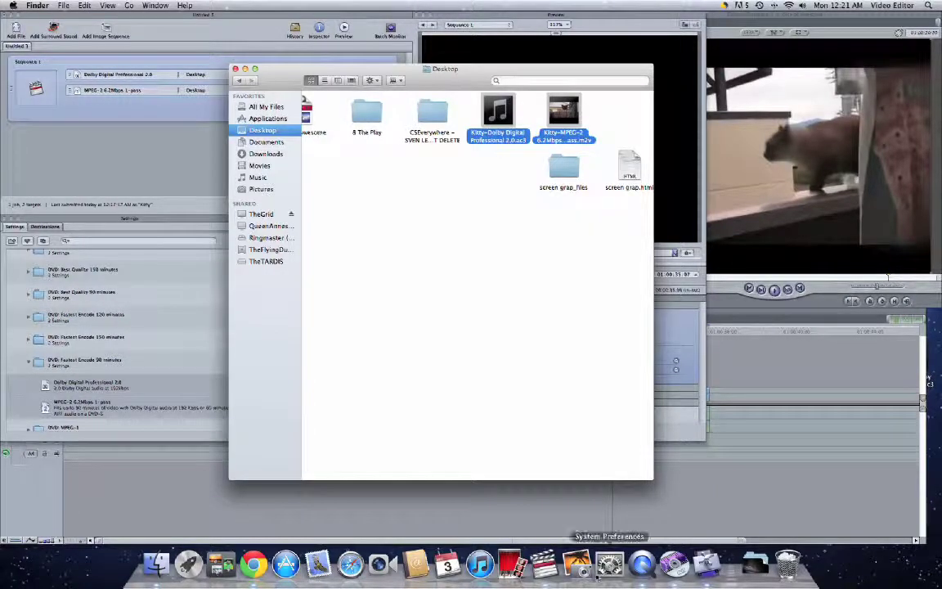
pyautogui.moveTo(499, 115); pyautogui.dragTo(158, 435)
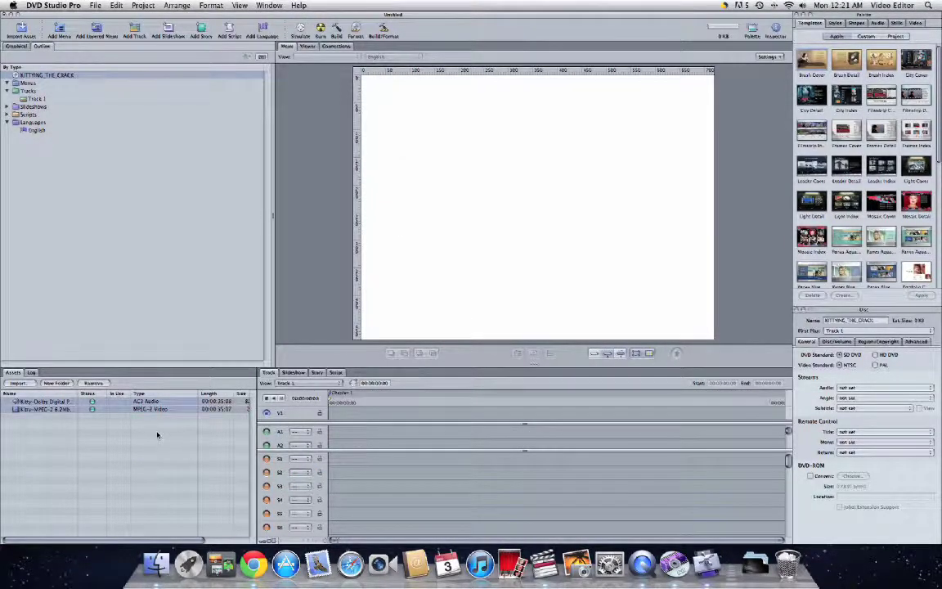
pyautogui.click(158, 435)
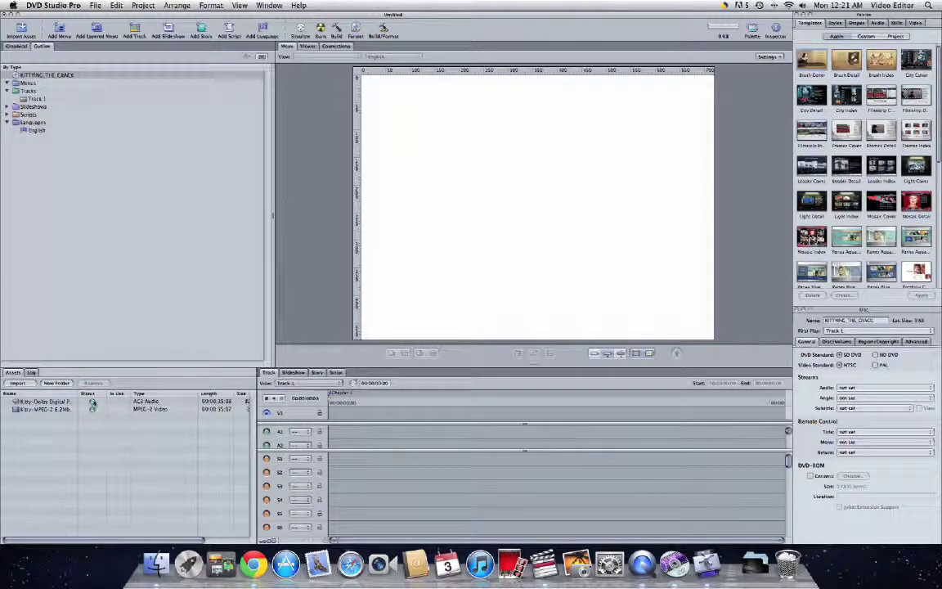
# Step: Examine the Background encoding and Encode on build methods in the encoding preferences, leaving without applying changes
pyautogui.click(94, 6)
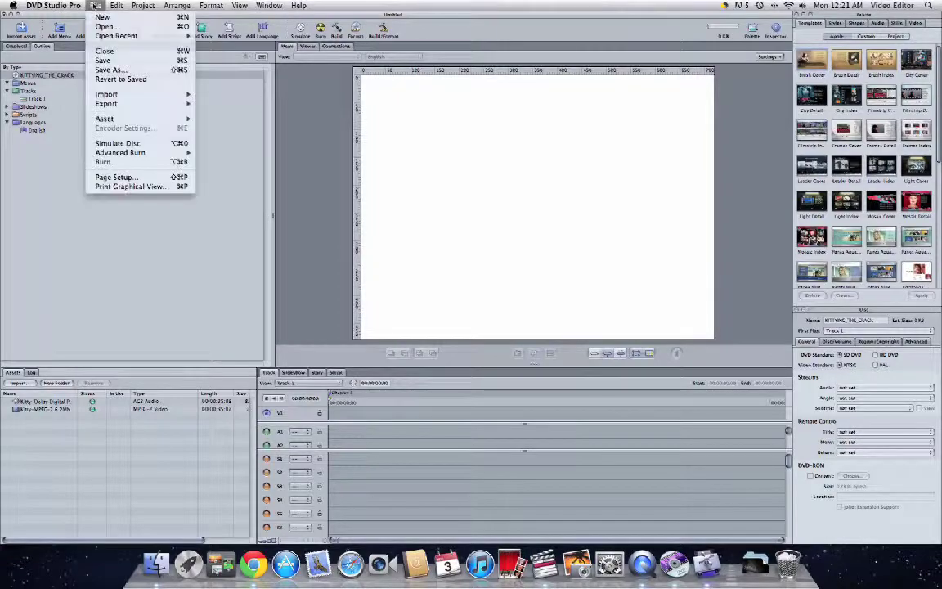
pyautogui.moveTo(54, 5)
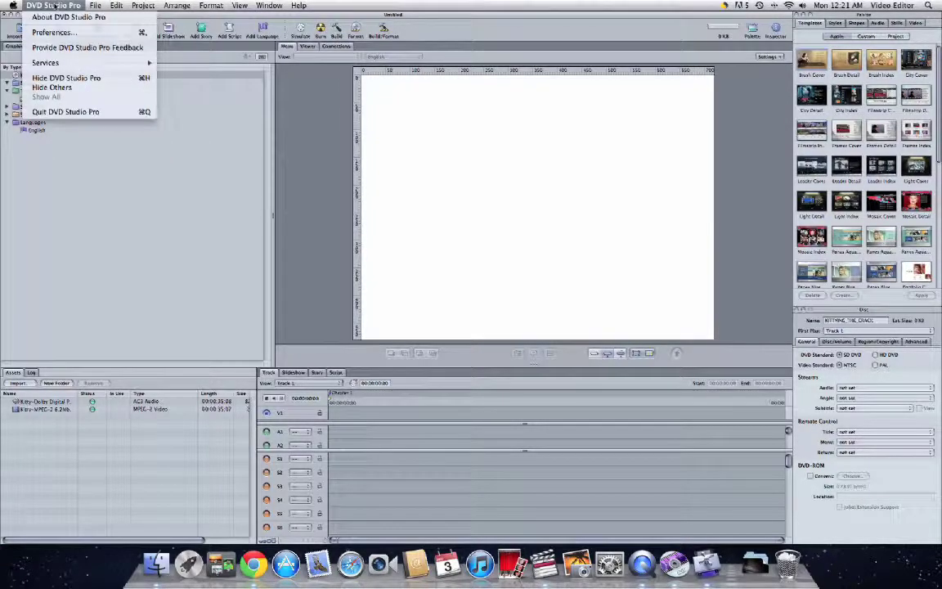
pyautogui.click(54, 32)
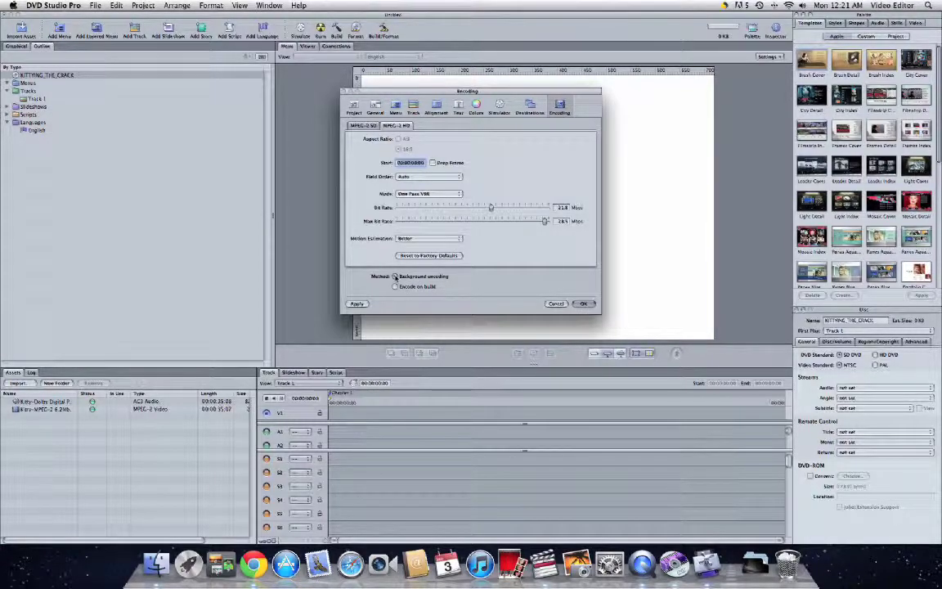
pyautogui.click(395, 287)
pyautogui.click(559, 306)
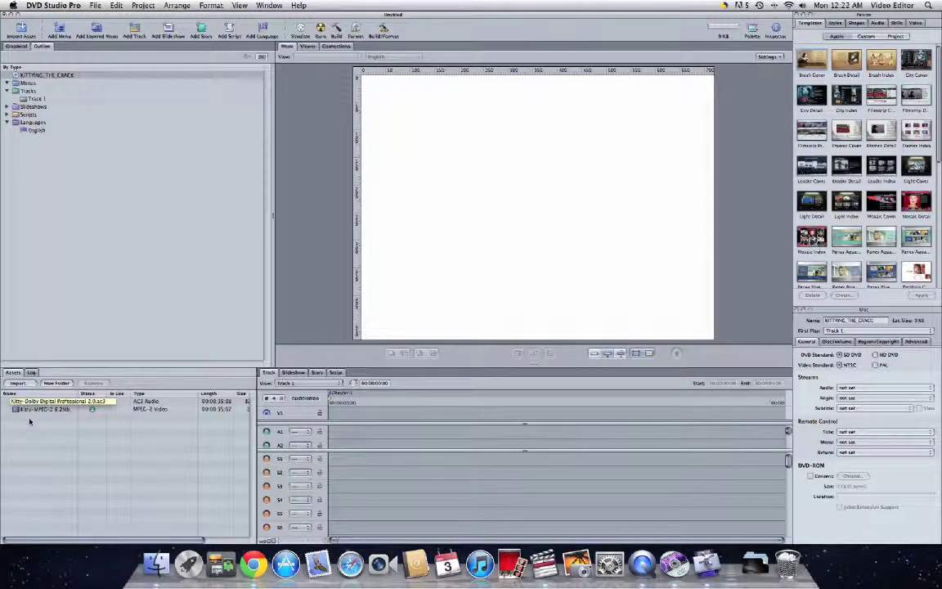
# Step: Inspect Track 1 in the outline and in the graphical layout of the disc, returning to the outline
pyautogui.moveTo(27, 409); pyautogui.dragTo(61, 411)
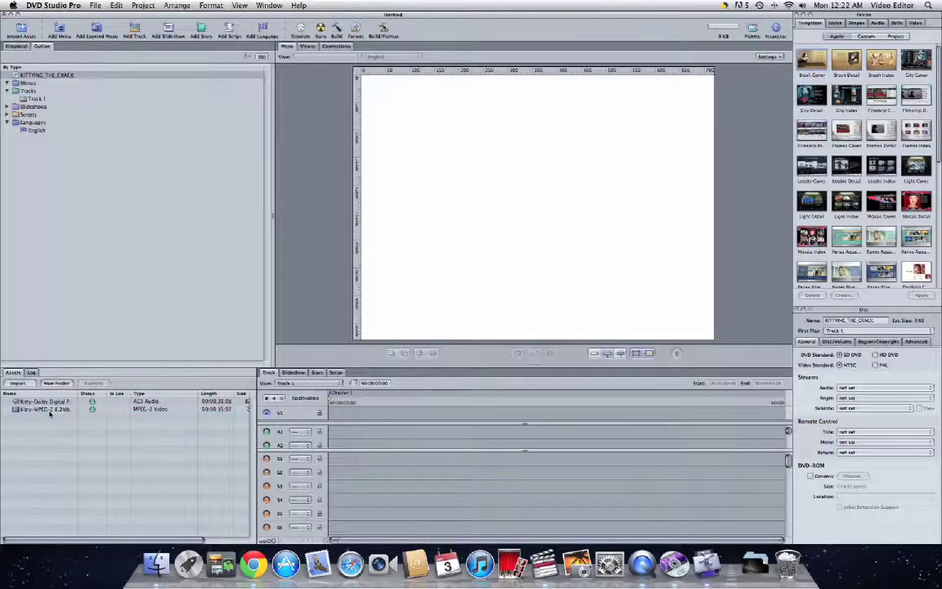
pyautogui.click(31, 98)
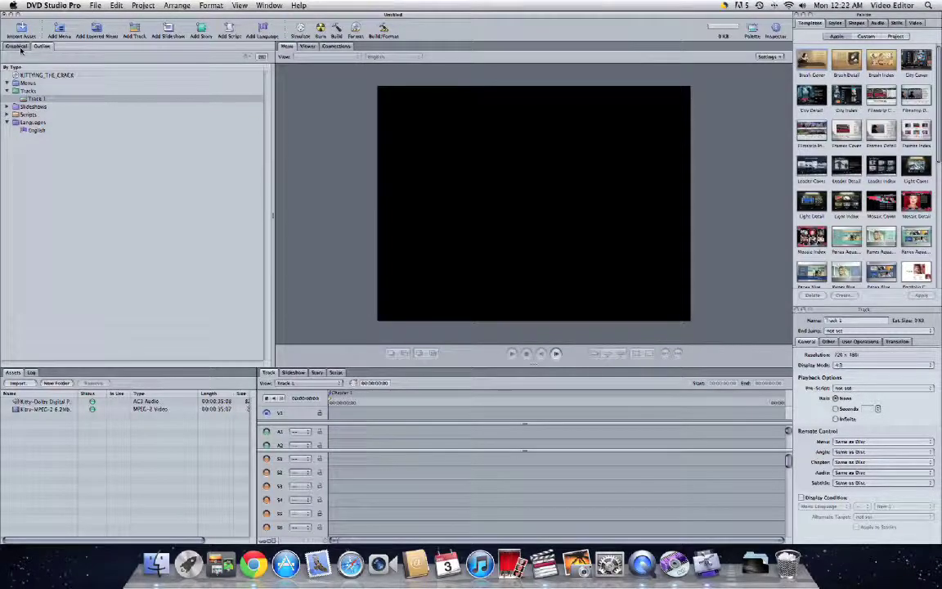
pyautogui.click(17, 46)
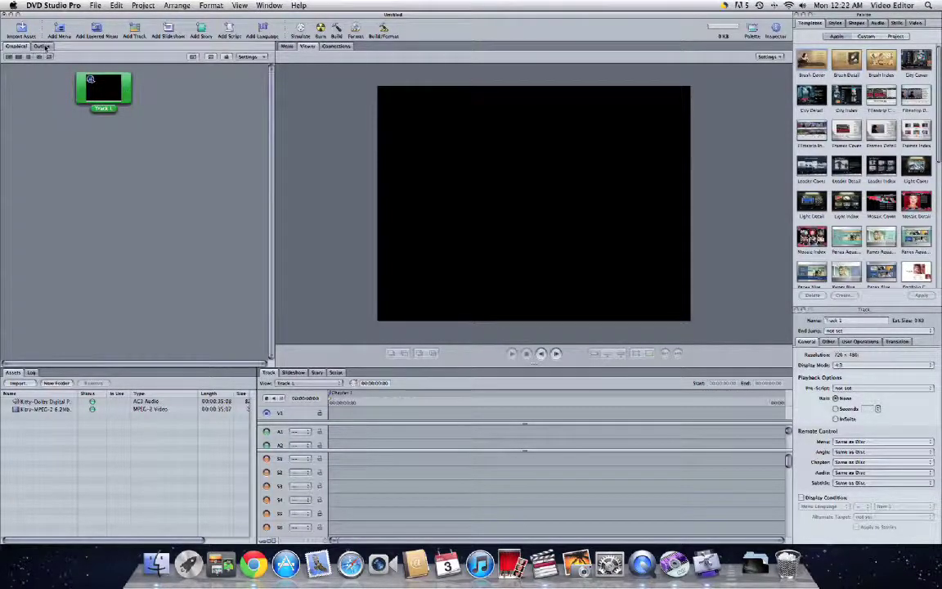
pyautogui.click(45, 46)
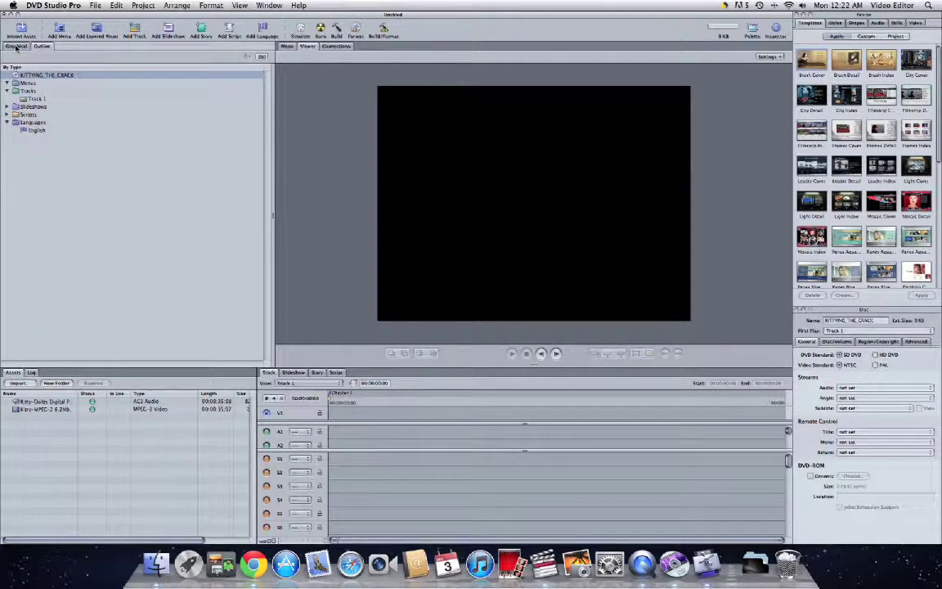
# Step: Place the Kitty MPEG-2 video on V1 and the Dolby Digital audio on A1 of Track 1, and preview the playback briefly
pyautogui.moveTo(45, 410); pyautogui.dragTo(372, 411)
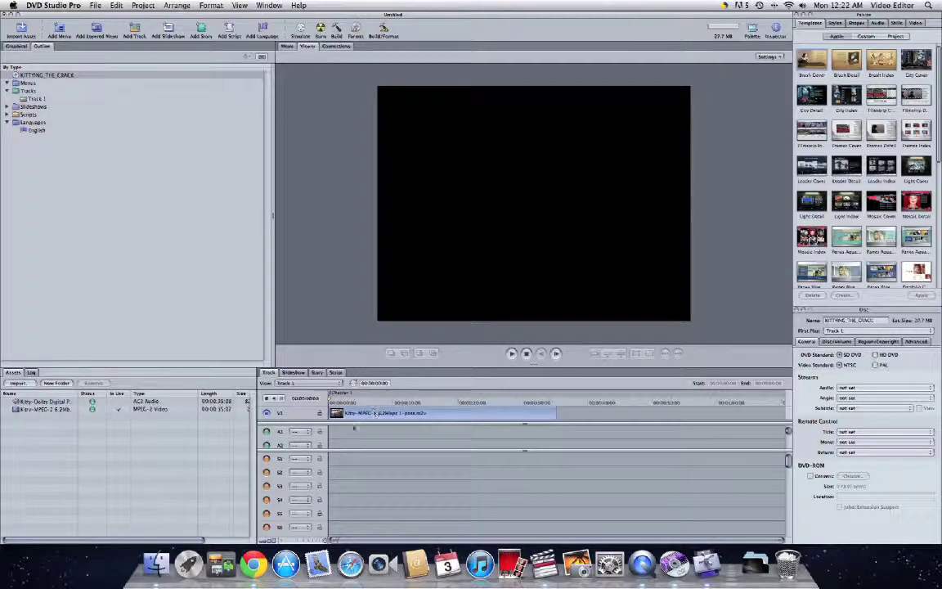
pyautogui.moveTo(45, 402); pyautogui.dragTo(424, 429)
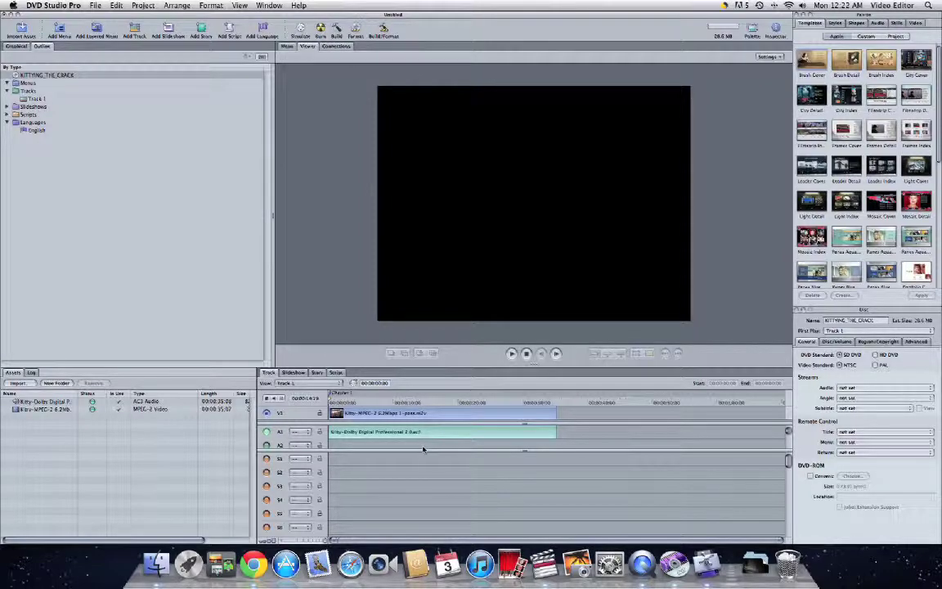
pyautogui.click(512, 353)
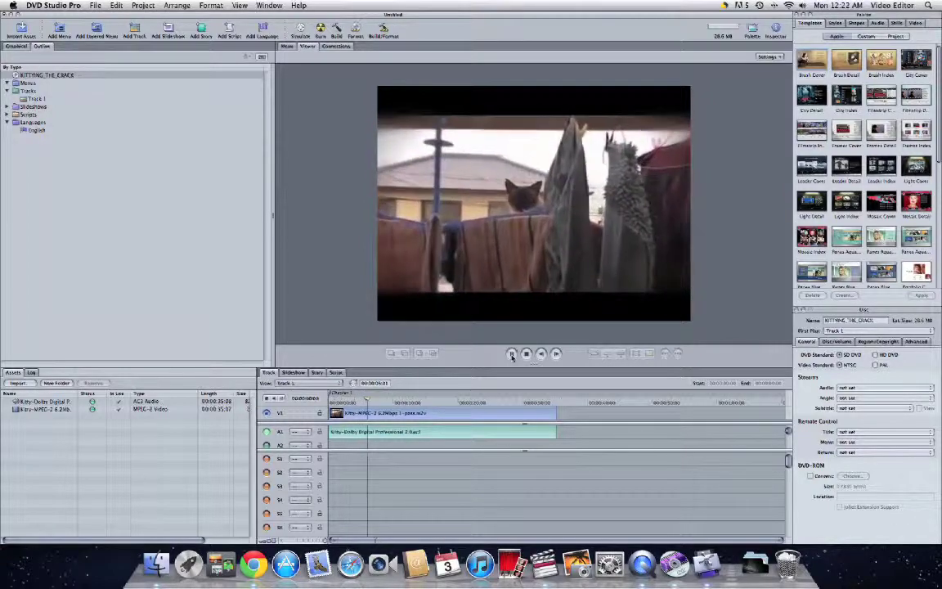
pyautogui.click(512, 354)
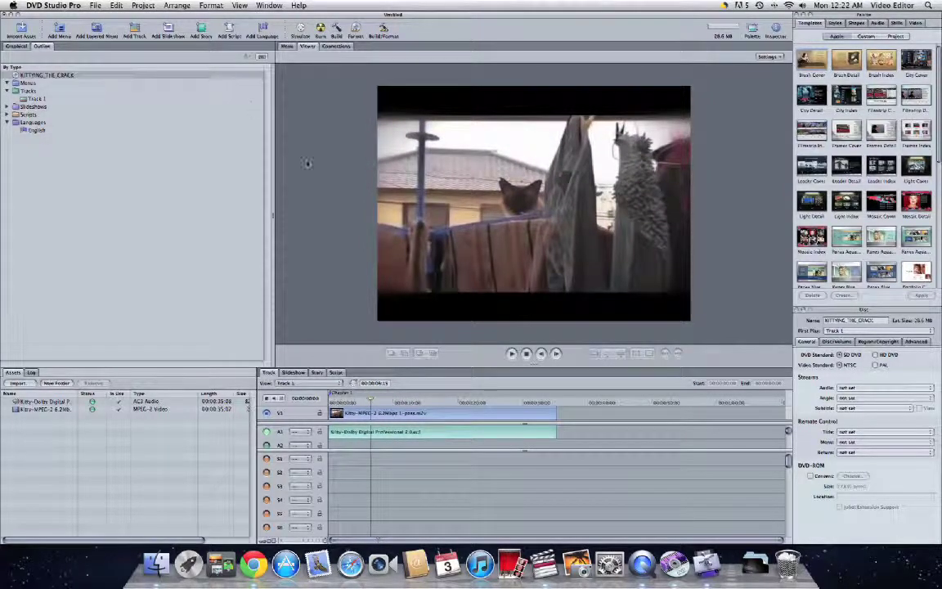
# Step: Review the disc's First Play choice and its disc/volume, region/copyright and advanced settings, ending on the general settings
pyautogui.click(879, 330)
pyautogui.click(879, 331)
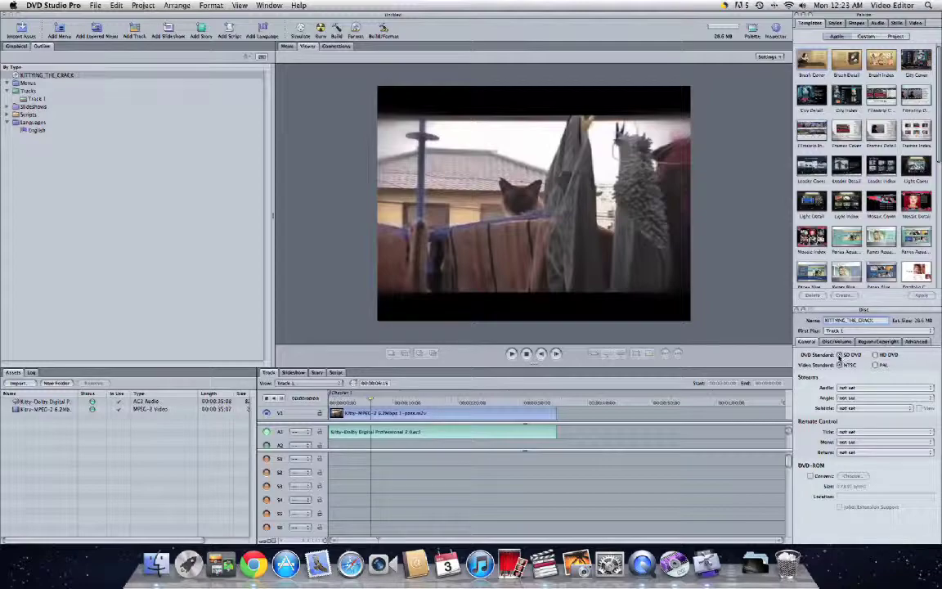
pyautogui.click(837, 341)
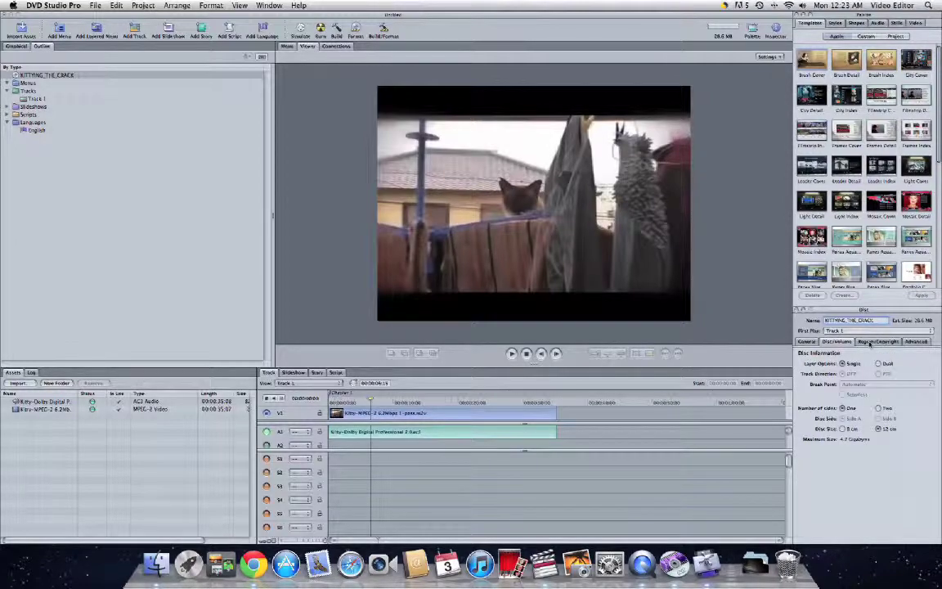
pyautogui.click(869, 343)
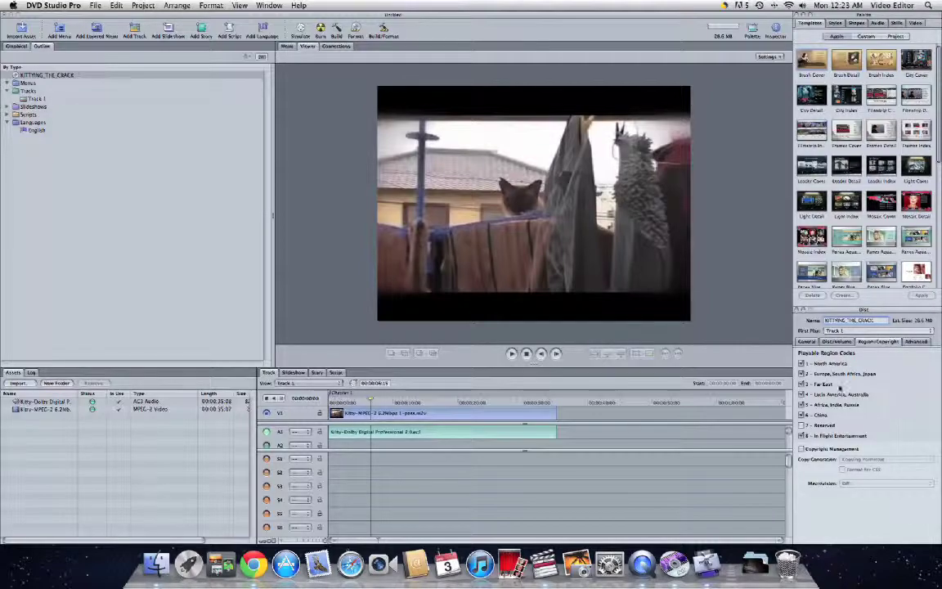
pyautogui.click(916, 341)
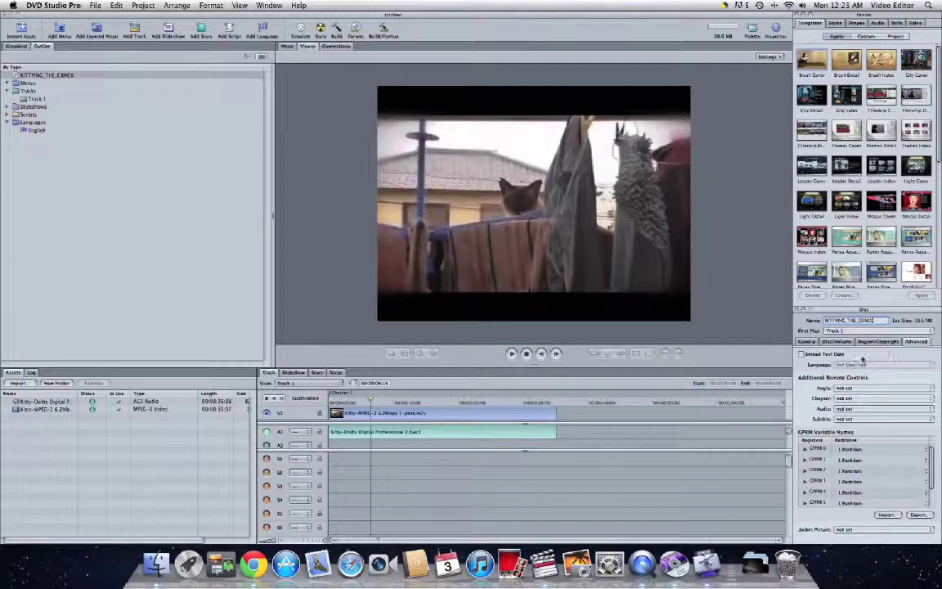
pyautogui.click(807, 341)
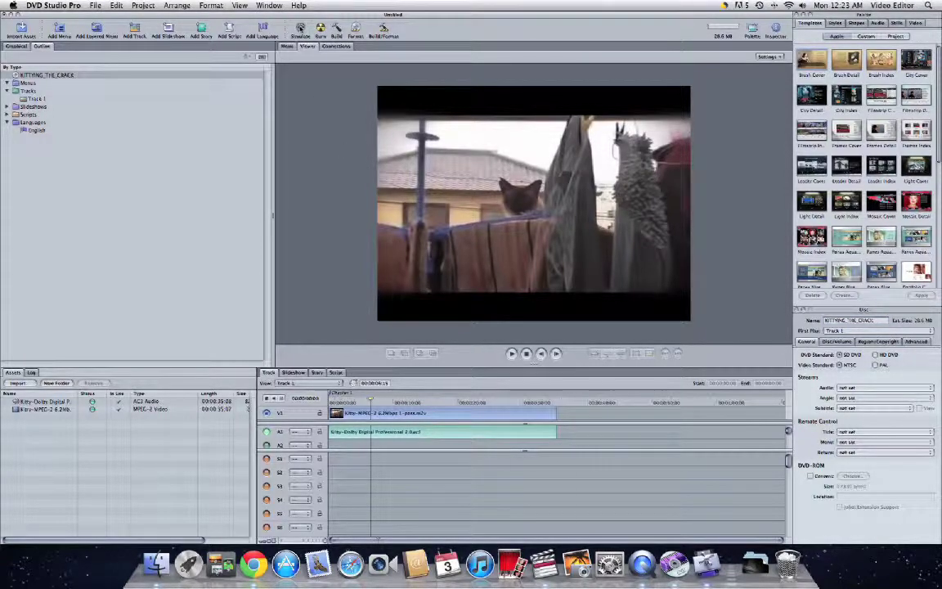
# Step: Simulate the disc playback, close the simulator and check the simulation log before returning to the assets
pyautogui.click(300, 29)
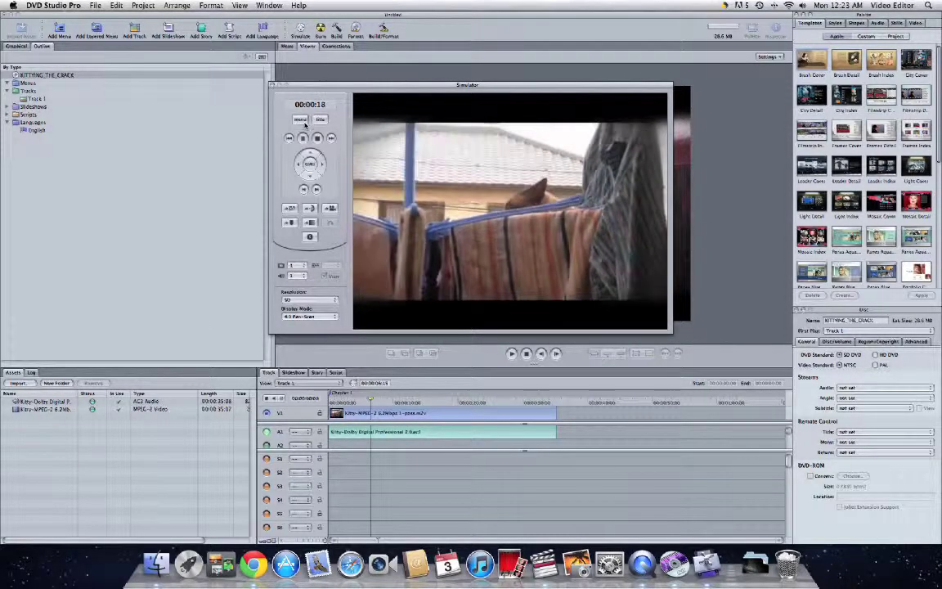
pyautogui.click(272, 86)
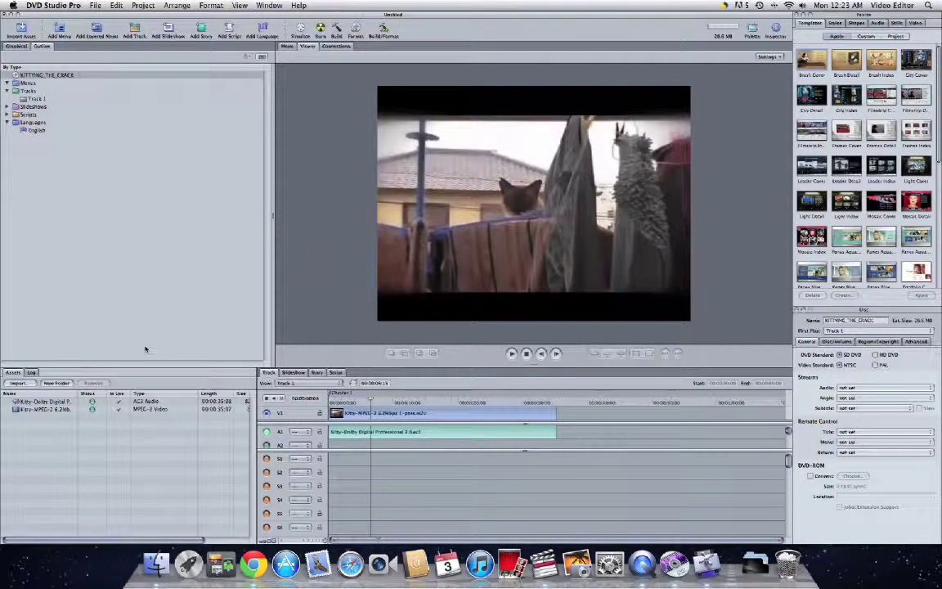
pyautogui.click(31, 373)
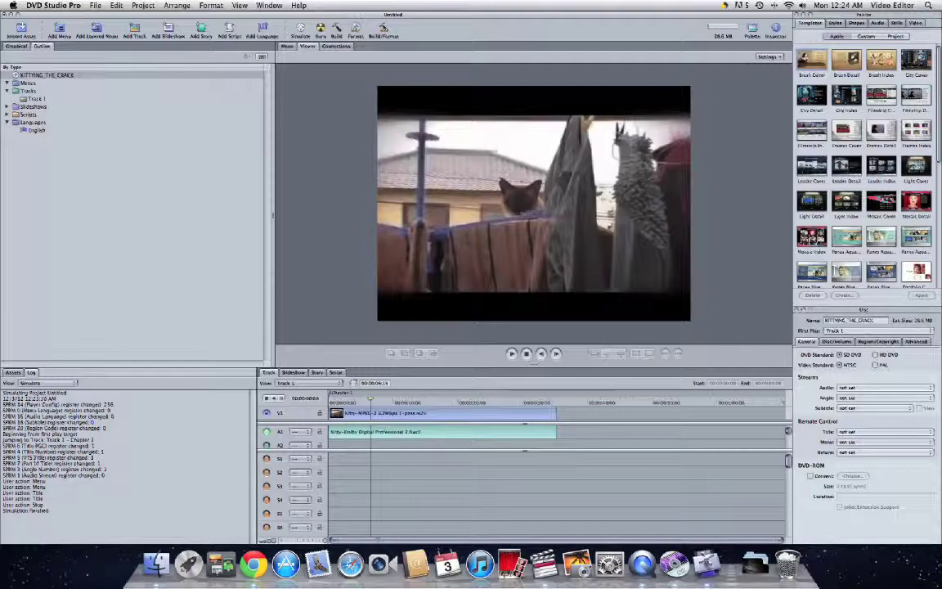
pyautogui.click(8, 373)
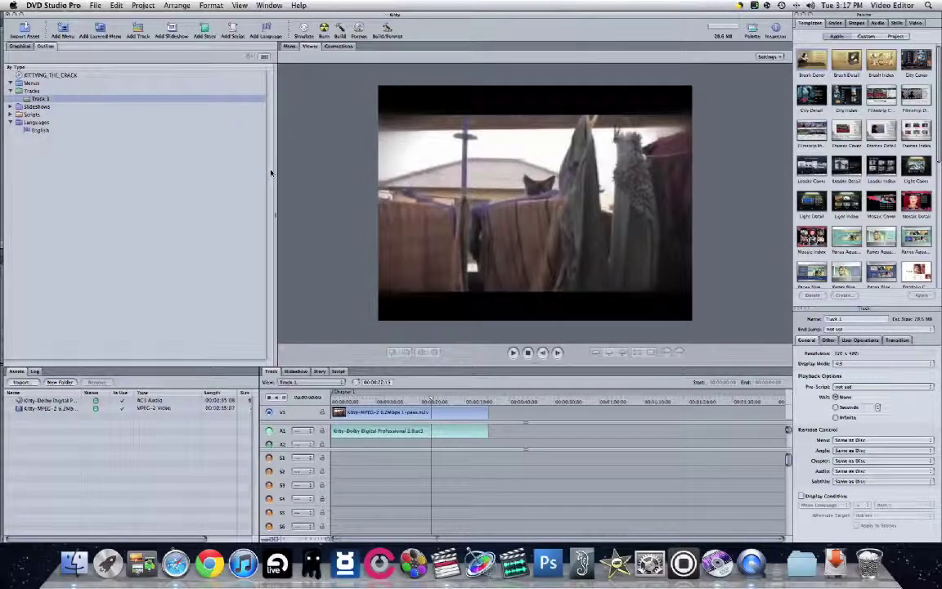
# Step: Open the recent project 8PlayExtras from the Kitty disc project
pyautogui.click(38, 75)
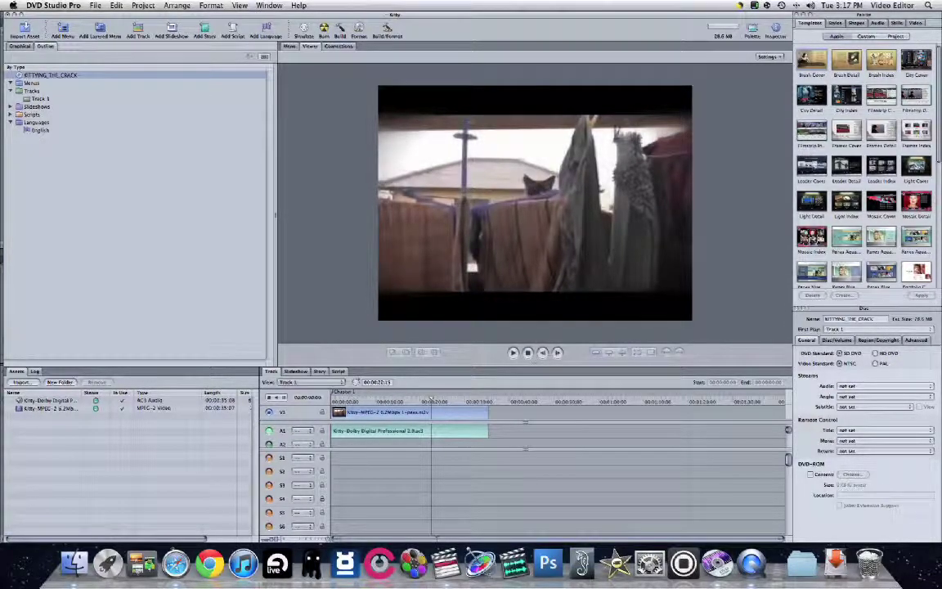
pyautogui.click(95, 6)
pyautogui.click(96, 5)
pyautogui.click(96, 5)
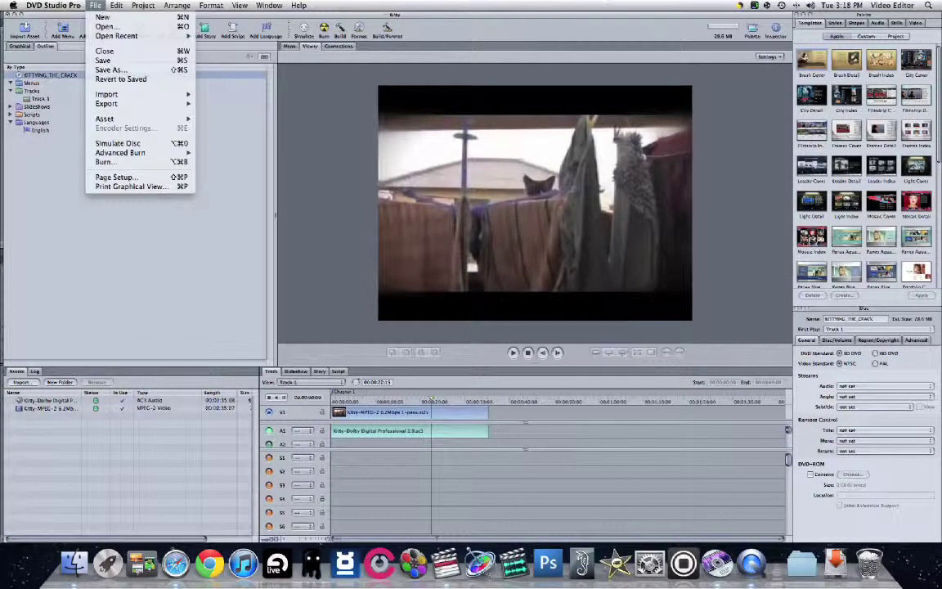
pyautogui.moveTo(107, 36)
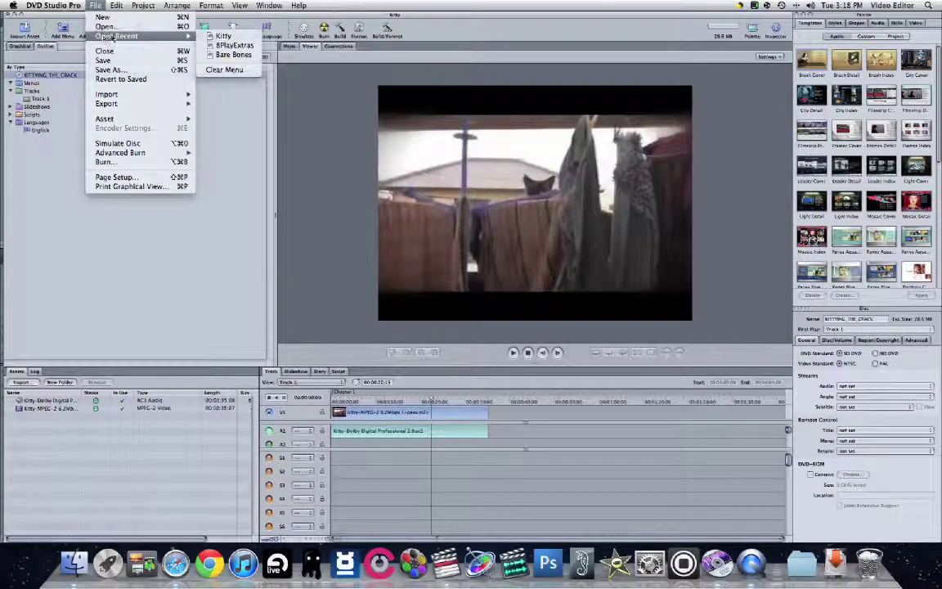
pyautogui.click(249, 46)
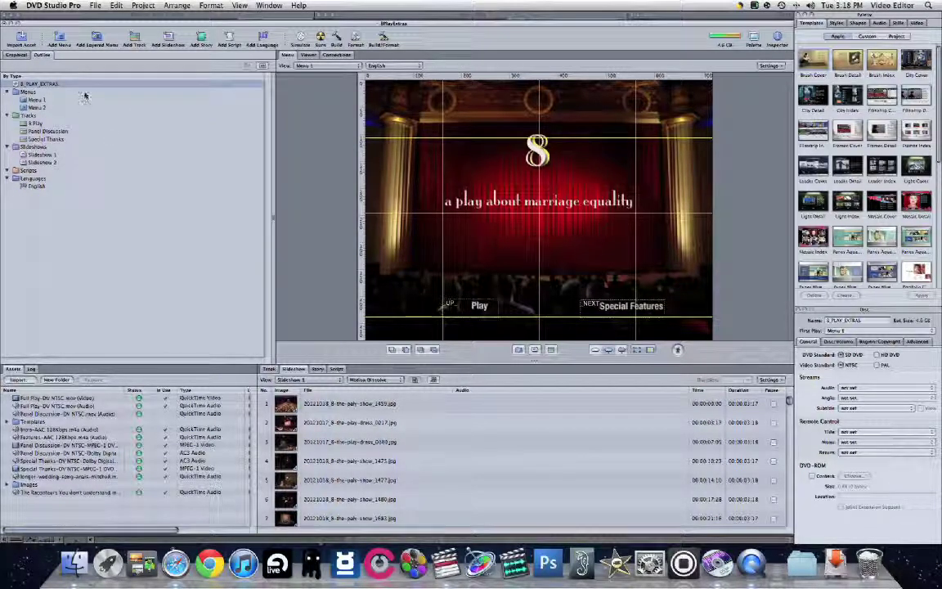
pyautogui.click(125, 219)
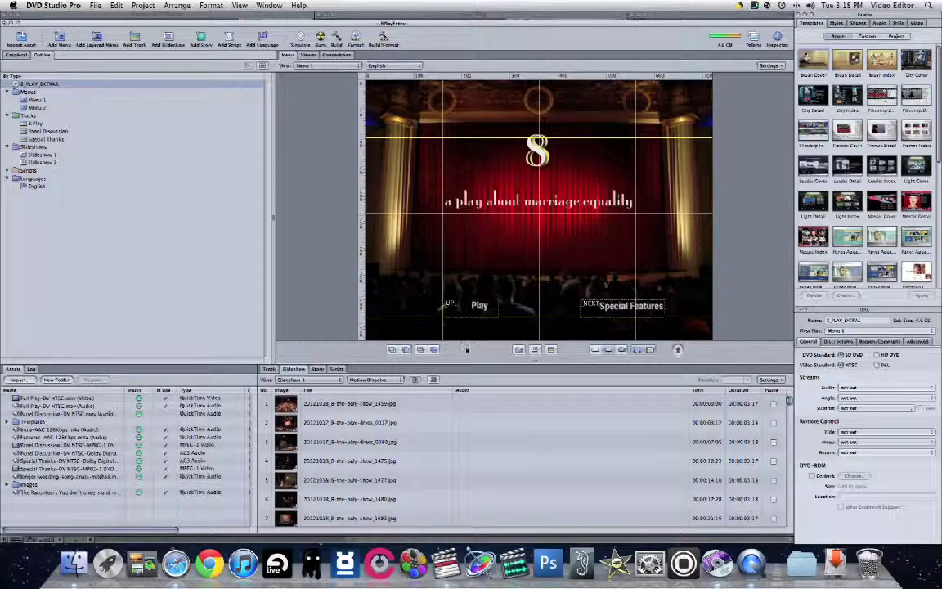
# Step: Simulate the disc, play the Show Slideshow entry from the Special Features menu, and stop and close the simulator
pyautogui.click(301, 37)
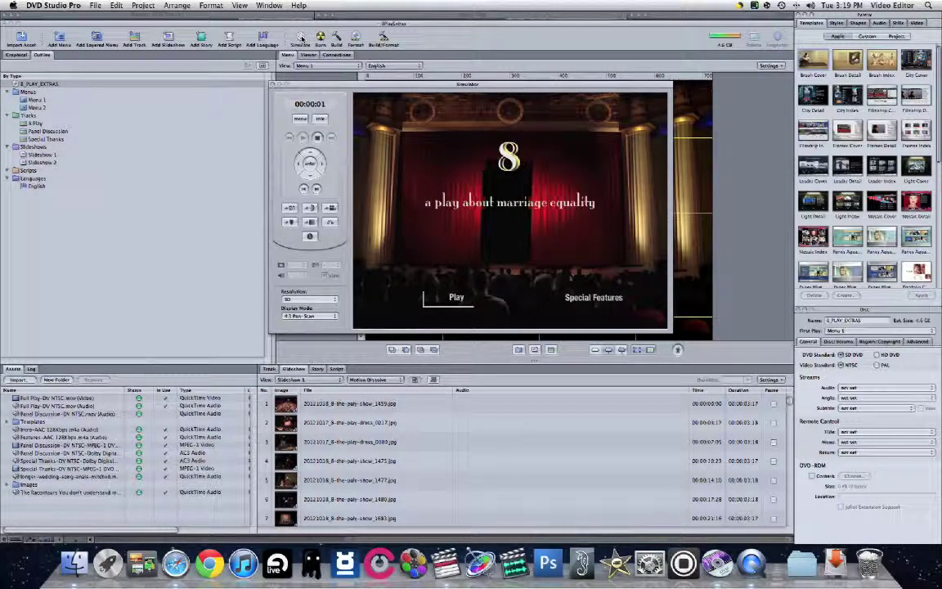
pyautogui.click(594, 297)
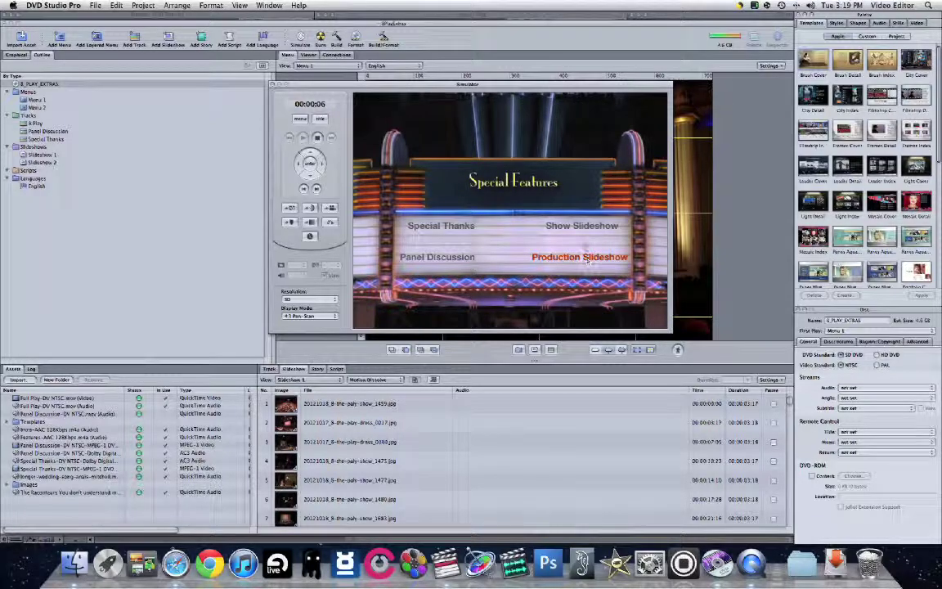
pyautogui.click(586, 229)
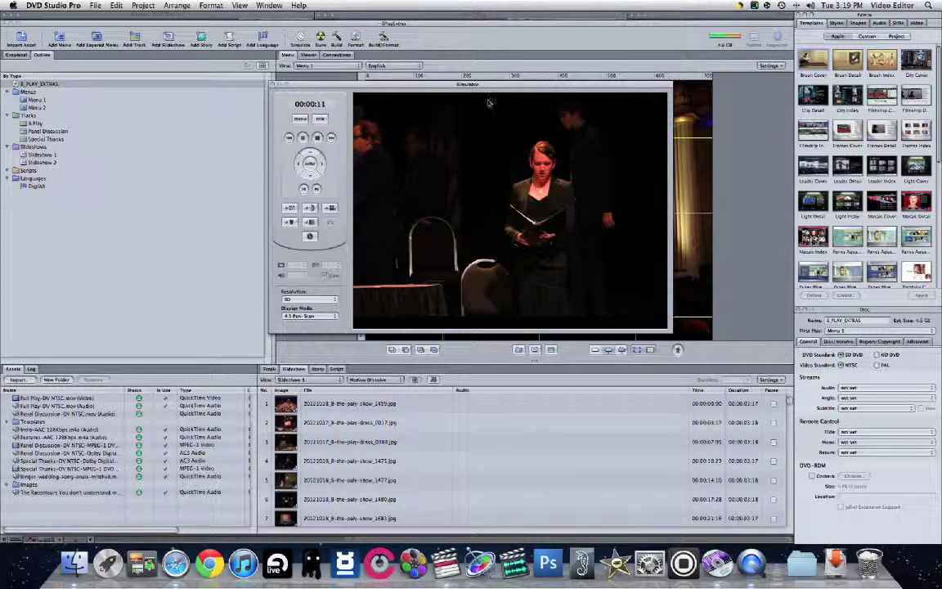
pyautogui.click(316, 138)
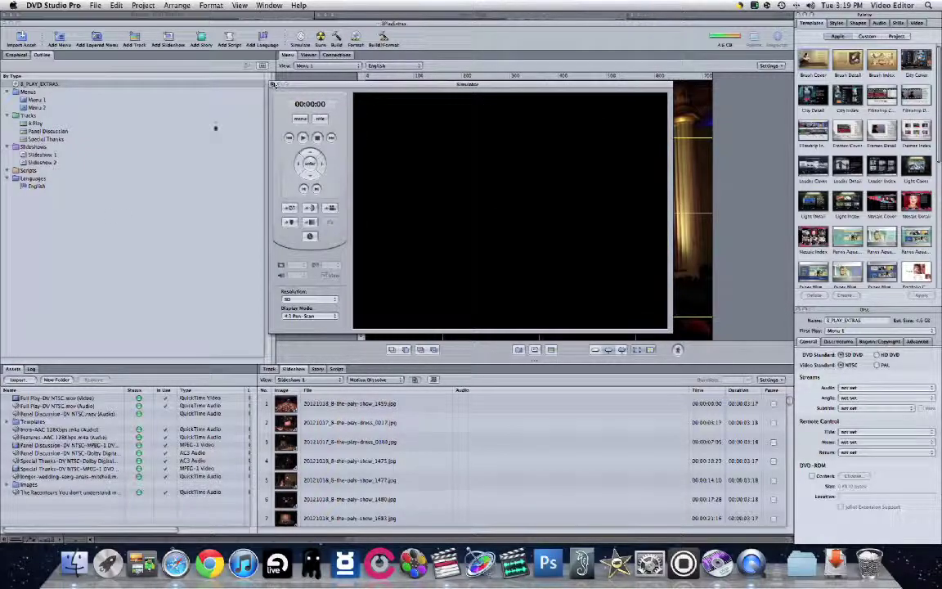
pyautogui.press('super+w')
# Step: Open Slideshow 1 and look through the pictures in the Images asset folder
pyautogui.click(36, 155)
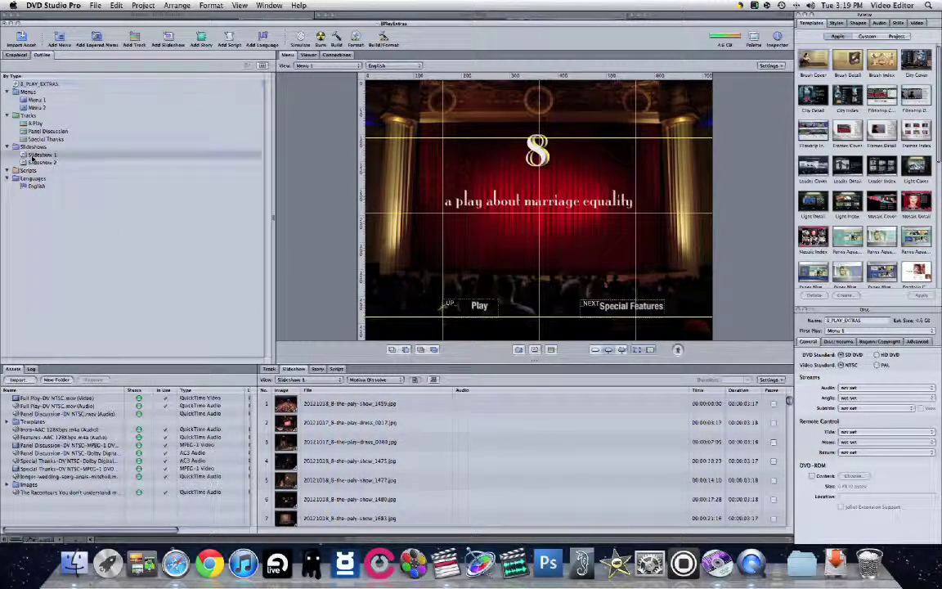
pyautogui.doubleClick(33, 159)
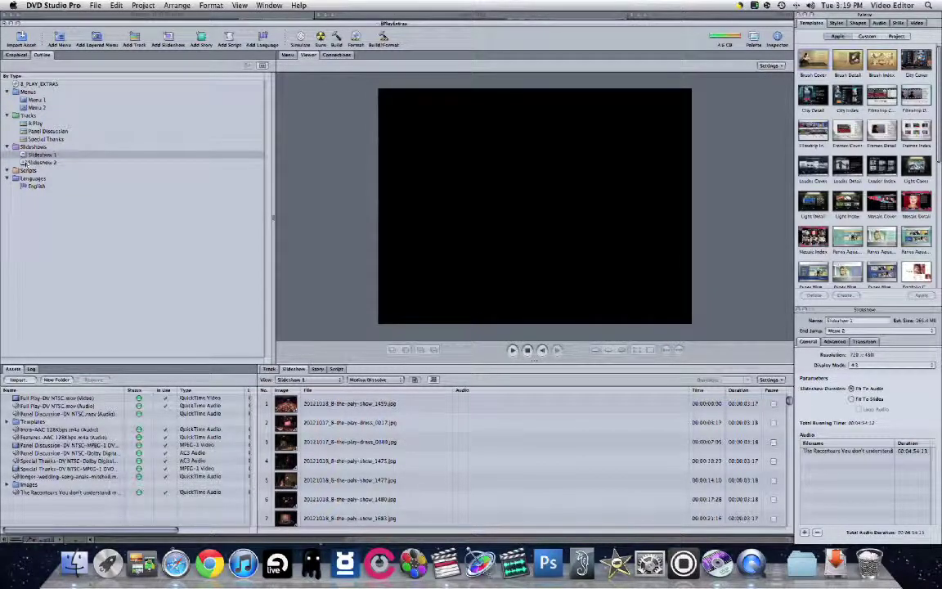
pyautogui.click(8, 485)
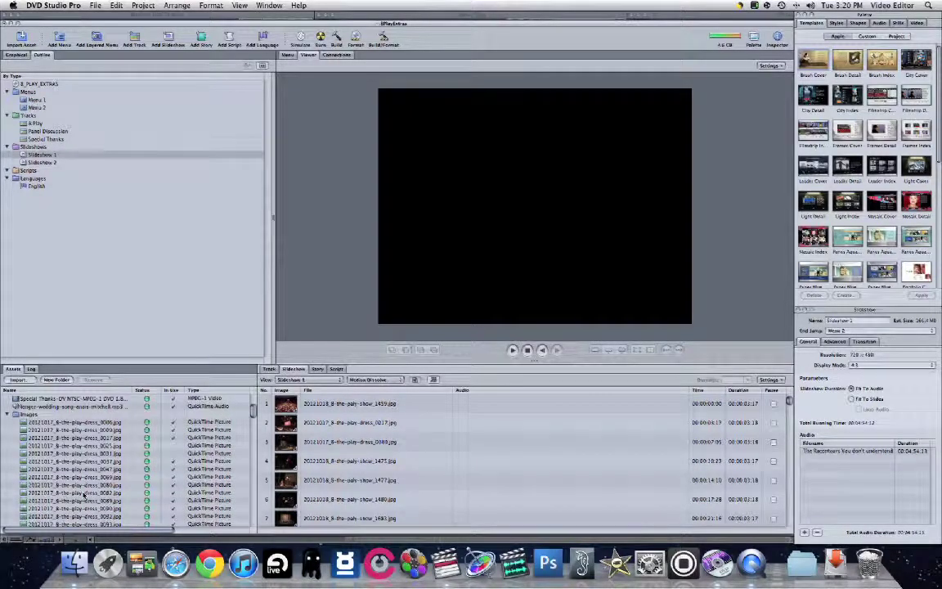
pyautogui.scroll(-3, 84, 494)
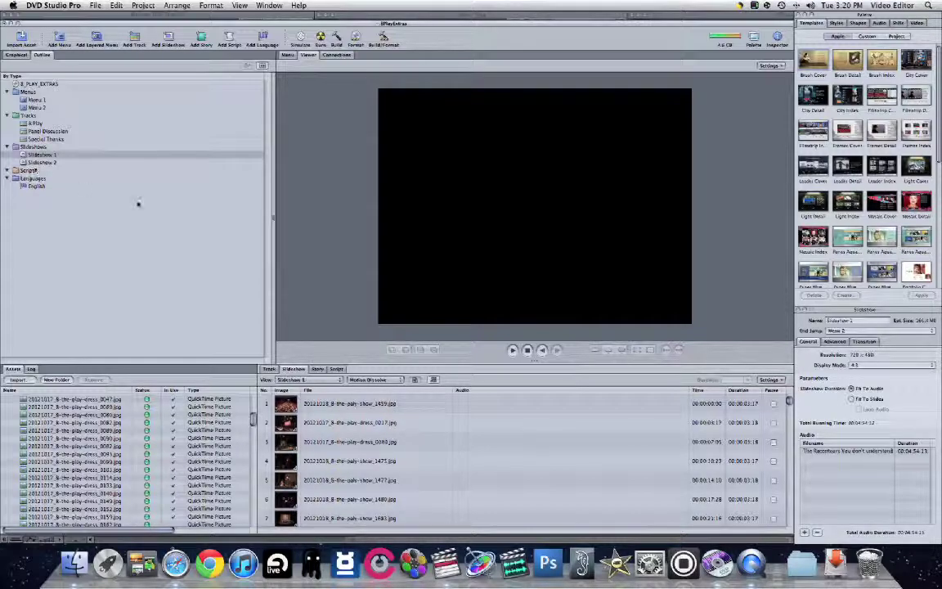
# Step: Review Slideshow 1's transition choices, its audio file and the options for fitting the duration to audio or slides
pyautogui.click(371, 380)
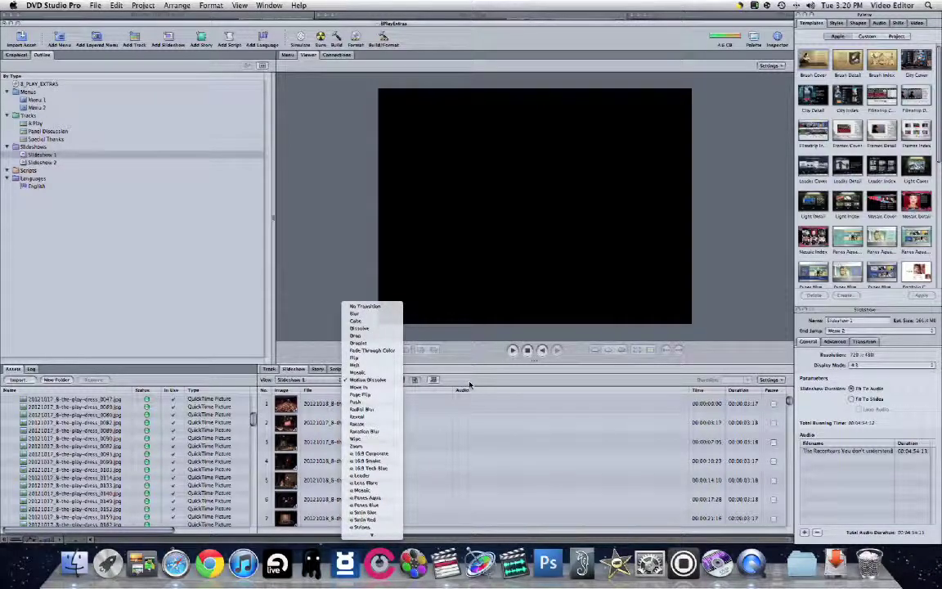
pyautogui.click(470, 385)
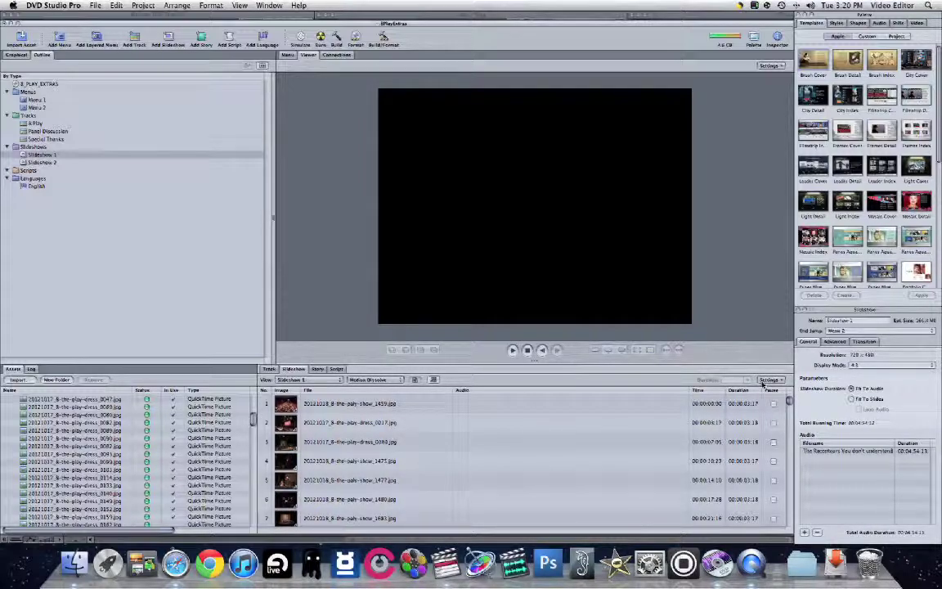
pyautogui.click(831, 452)
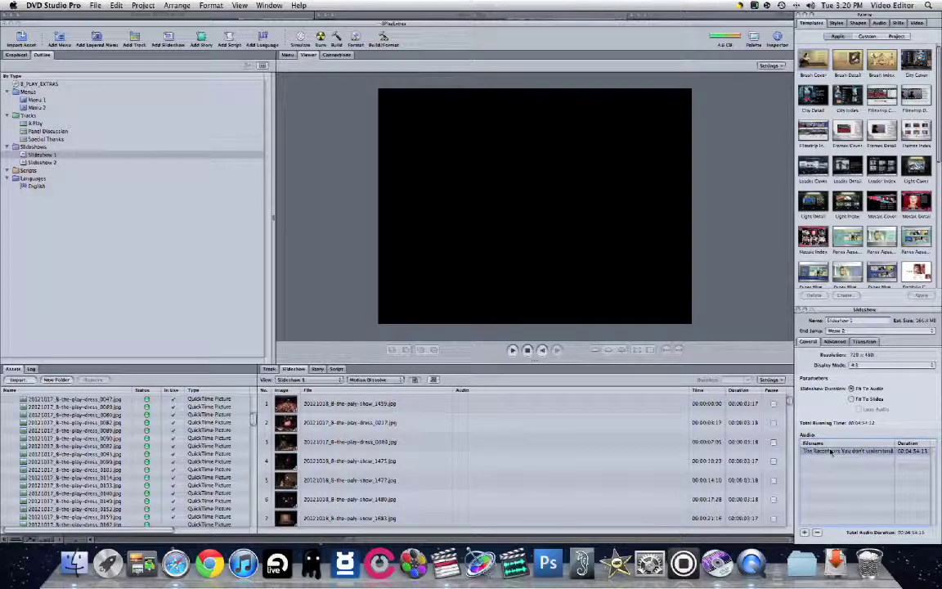
pyautogui.click(769, 380)
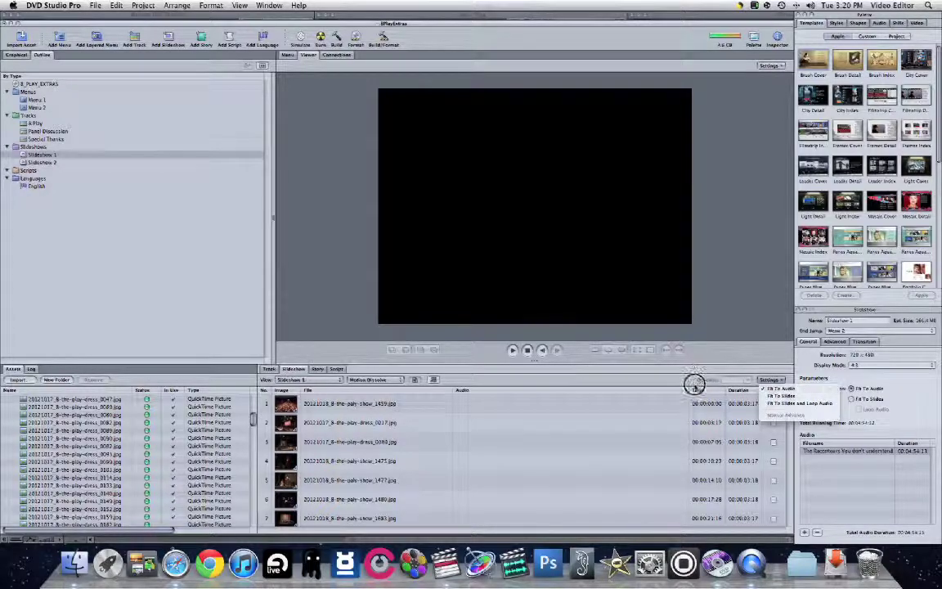
pyautogui.click(781, 397)
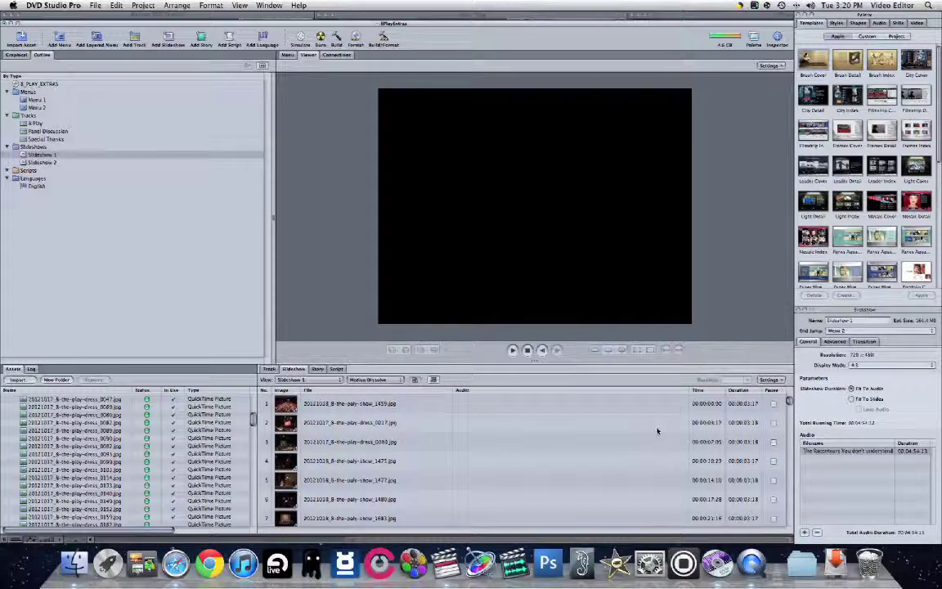
# Step: Inspect the Panel Discussion and Special Thanks tracks in the track timeline
pyautogui.click(41, 131)
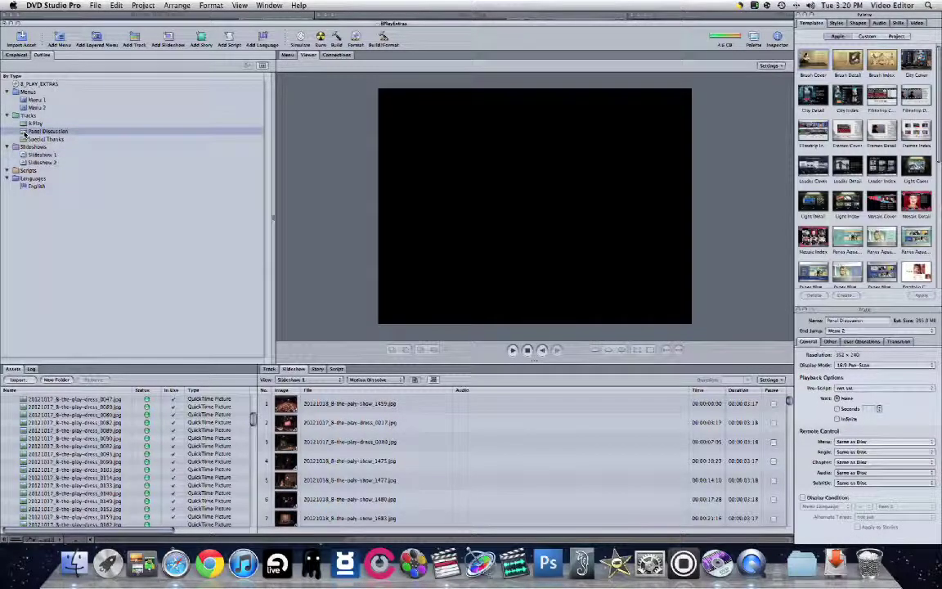
pyautogui.doubleClick(25, 132)
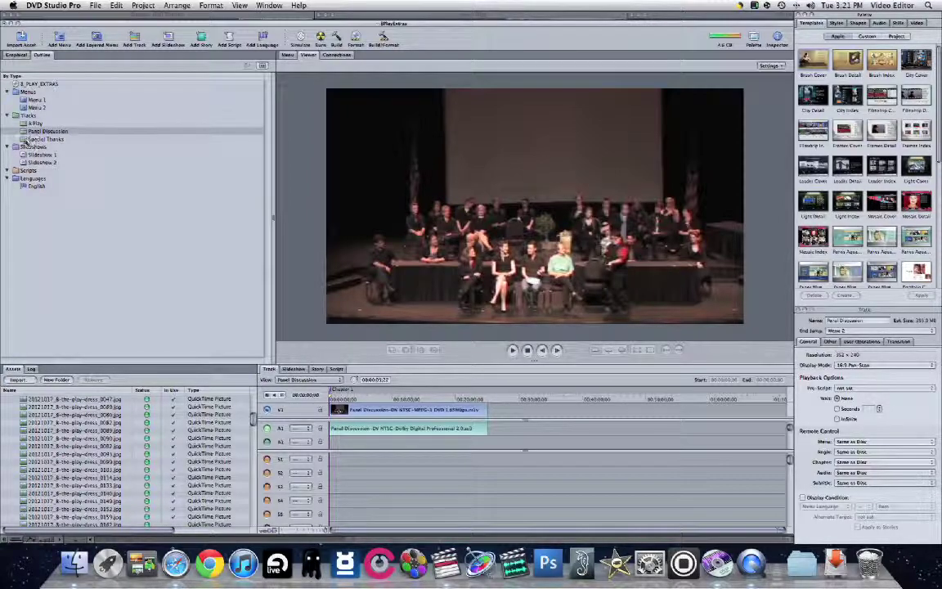
pyautogui.doubleClick(47, 140)
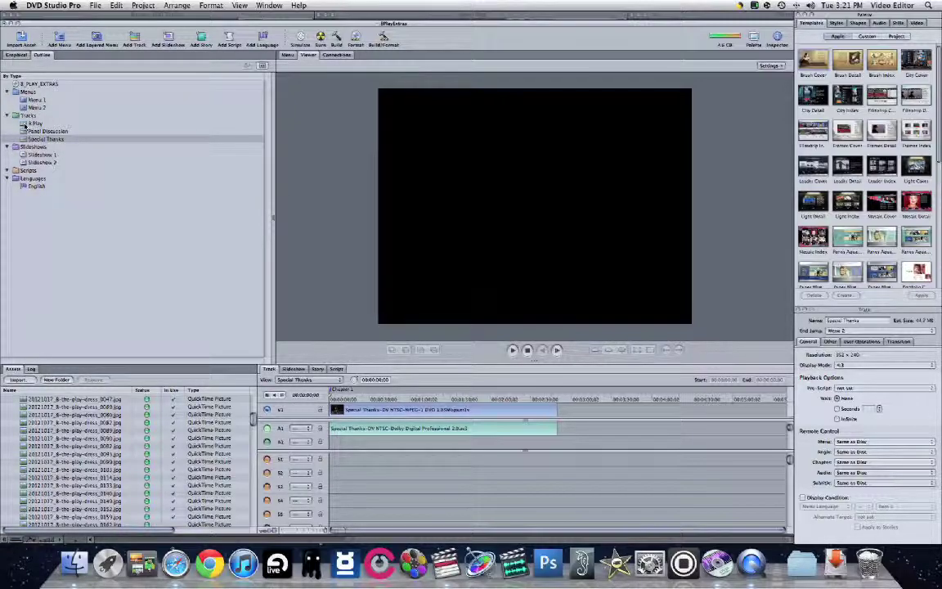
# Step: Inspect the 8 Play track with its whole length in the timeline, examining the chapter markers
pyautogui.click(34, 124)
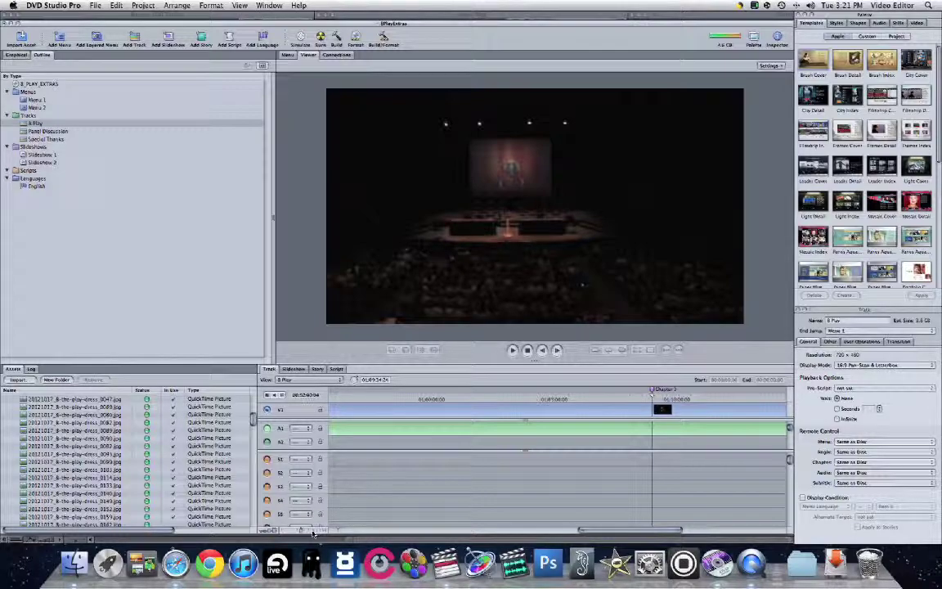
pyautogui.click(312, 530)
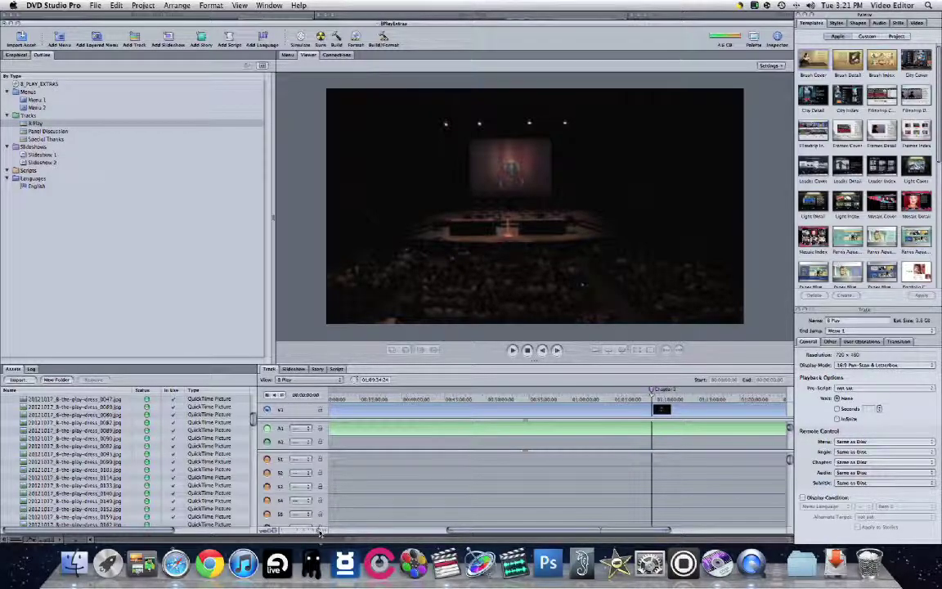
pyautogui.click(320, 532)
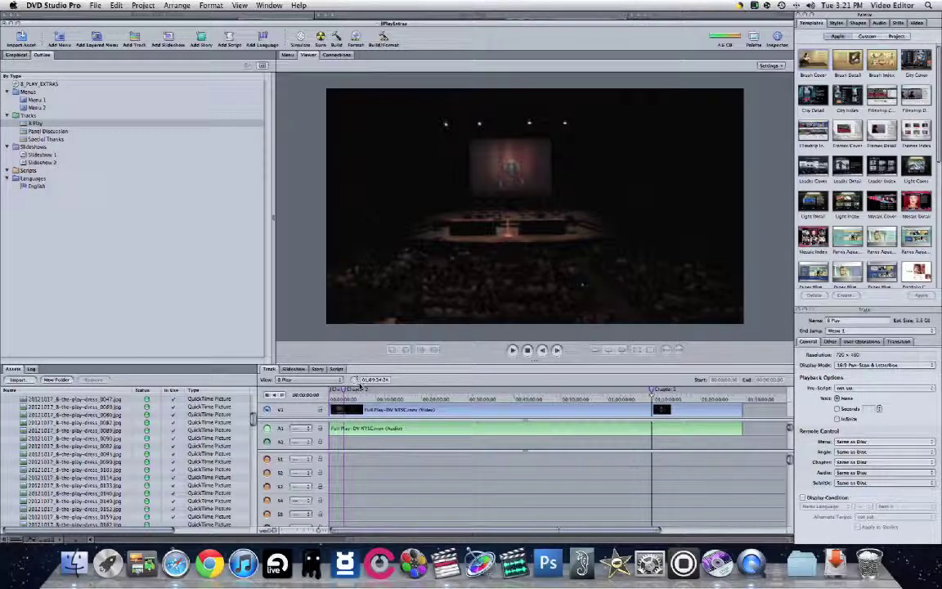
pyautogui.click(673, 392)
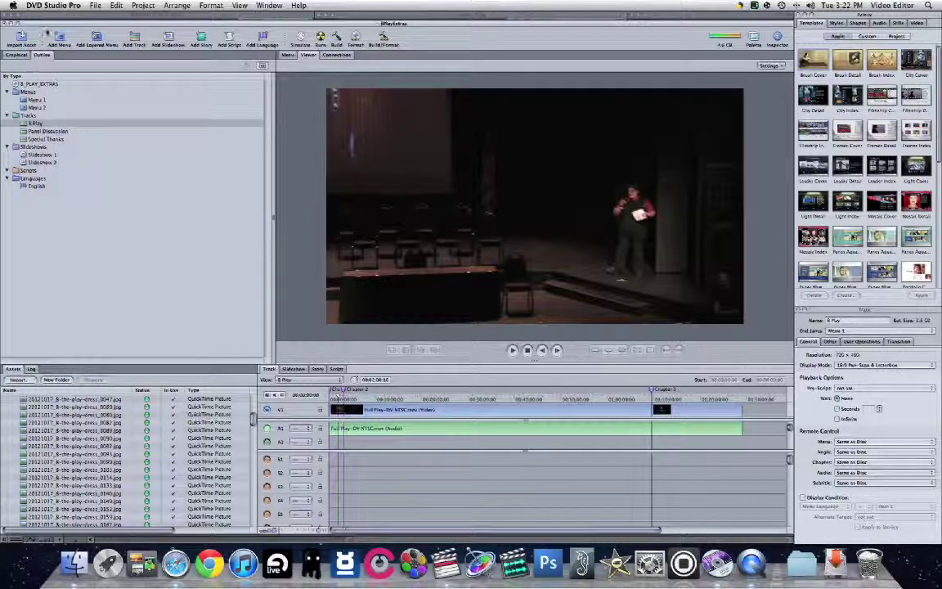
# Step: Add a third menu to the disc, open it in the menu editor and give it the Frames Cover template
pyautogui.click(59, 38)
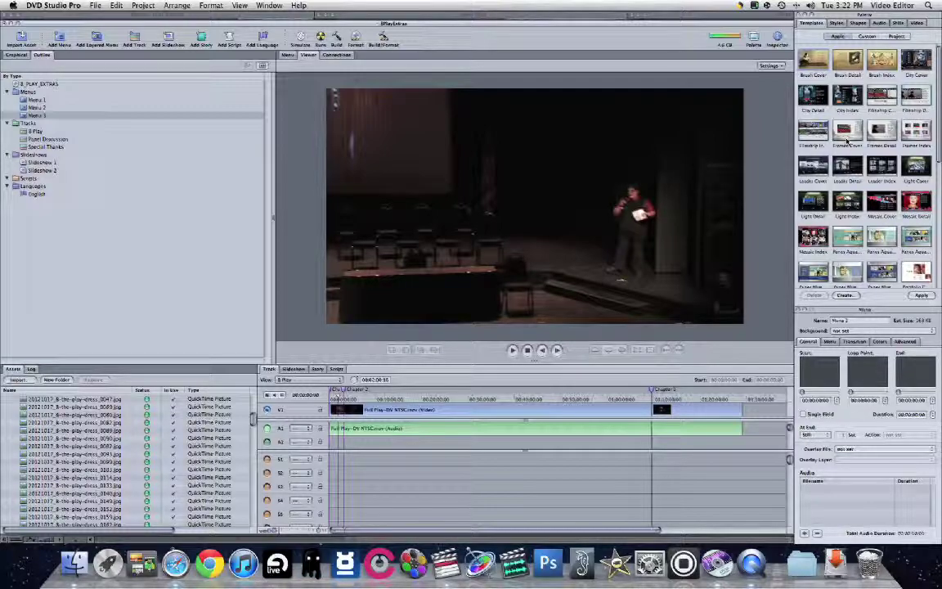
pyautogui.doubleClick(40, 115)
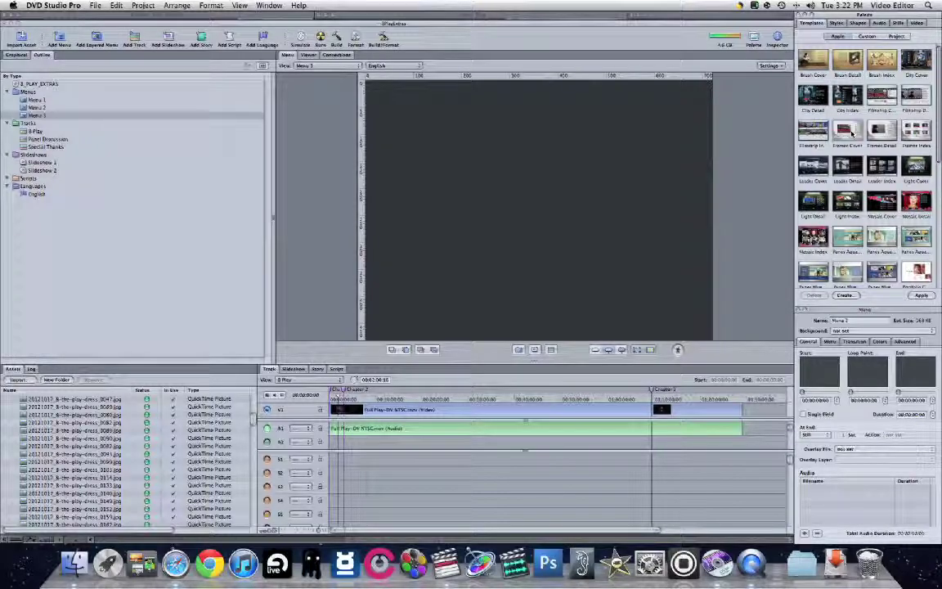
pyautogui.moveTo(851, 134); pyautogui.dragTo(557, 179)
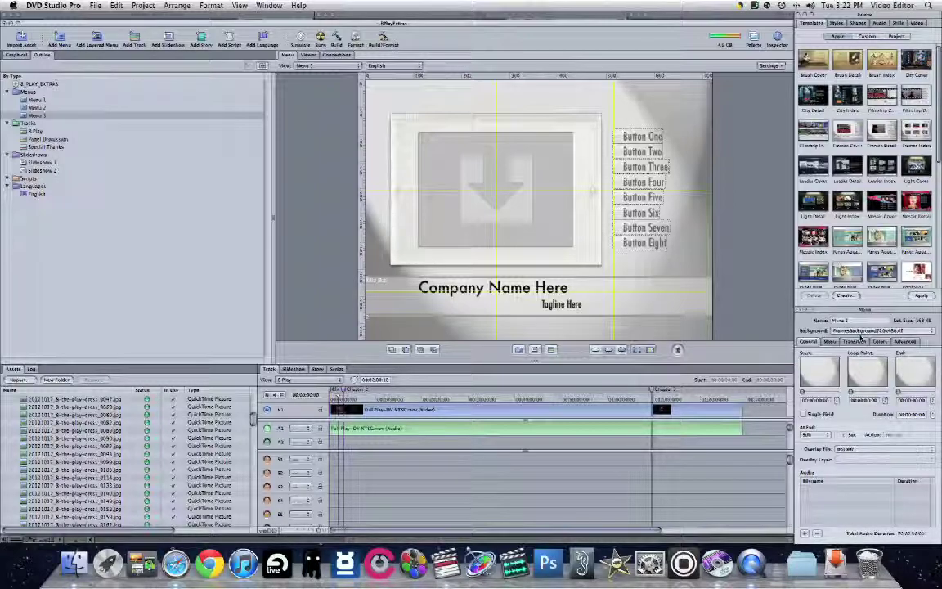
# Step: Review the new menu's properties, including its menu and transition settings
pyautogui.click(828, 341)
pyautogui.click(858, 342)
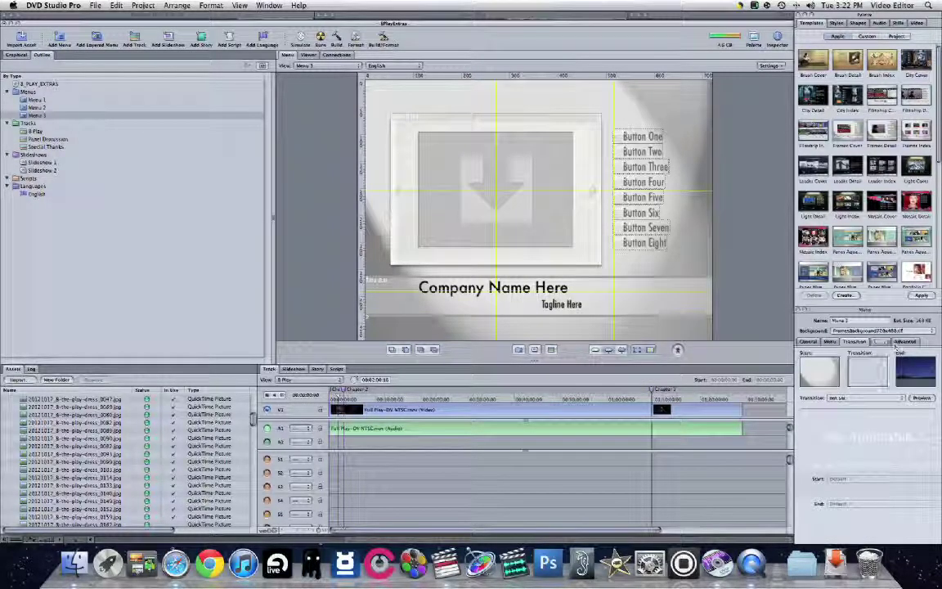
pyautogui.click(278, 292)
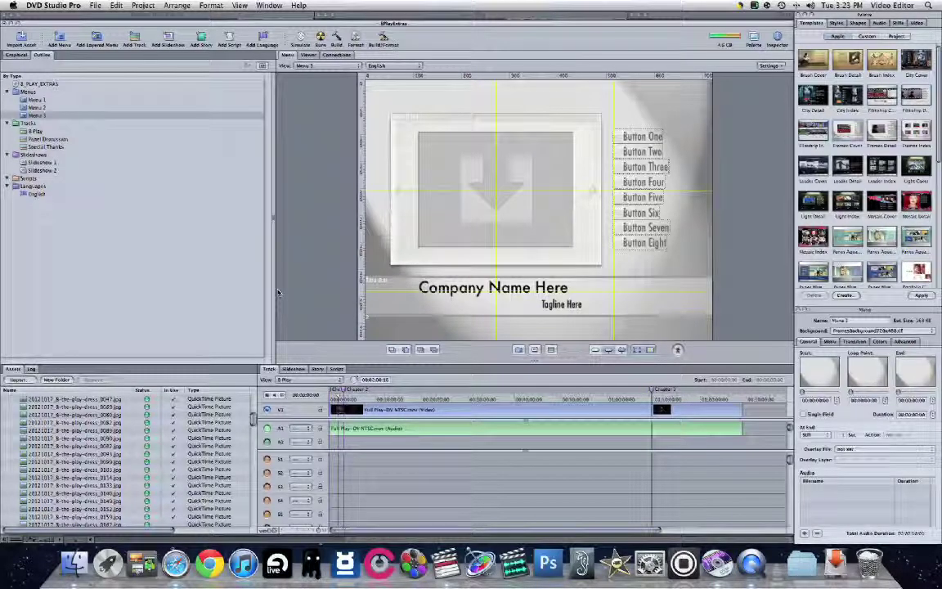